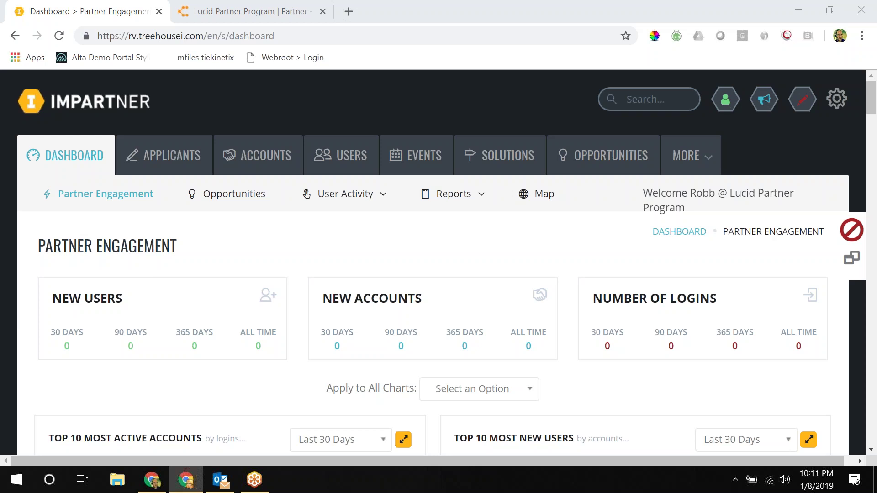
Open the user segments page in the portal's segmentation settings
left_click(711, 157)
mouse_move(702, 182)
left_click(711, 327)
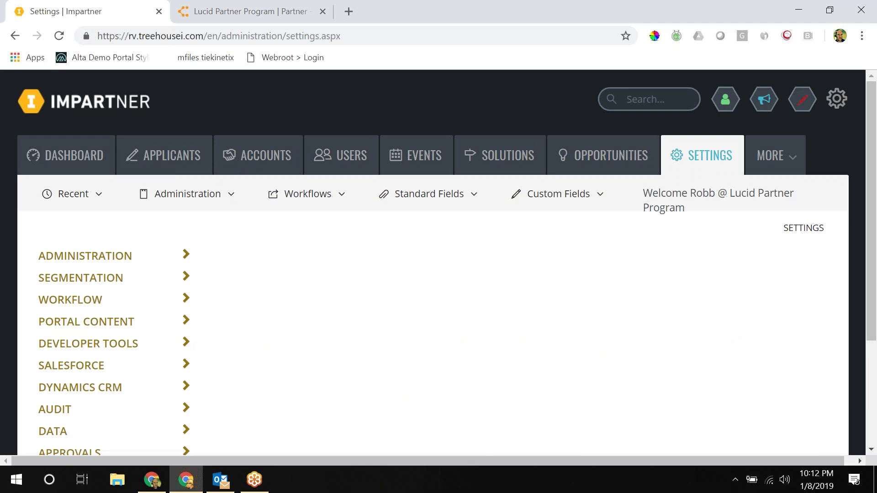
left_click(121, 284)
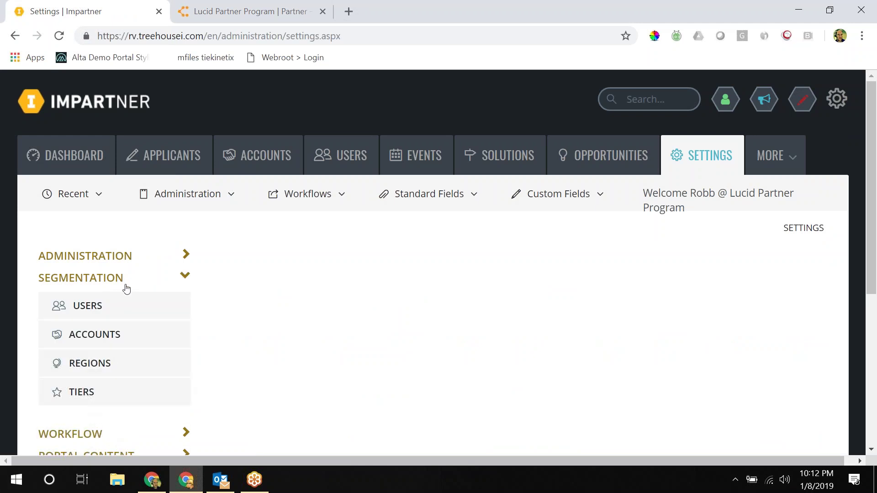
left_click(116, 307)
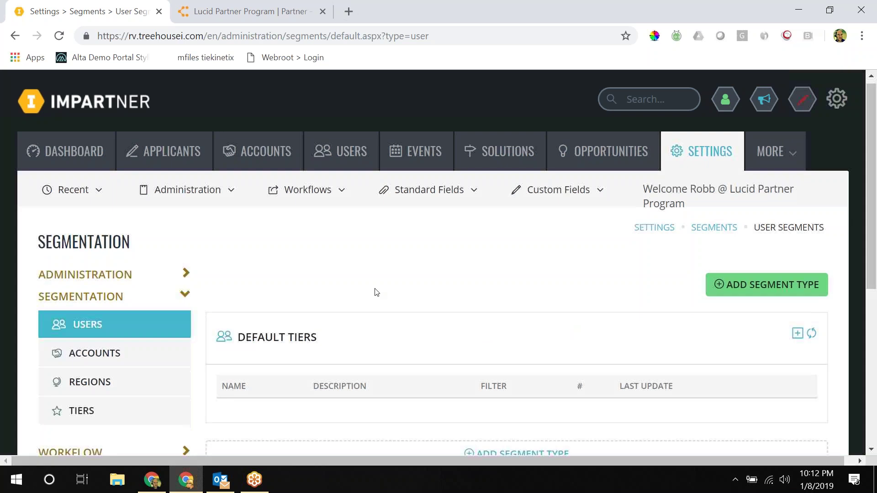
Start a new user segment under Default Tiers and name it "Job Title"
scroll(377, 292, "down", 1)
left_click(797, 269)
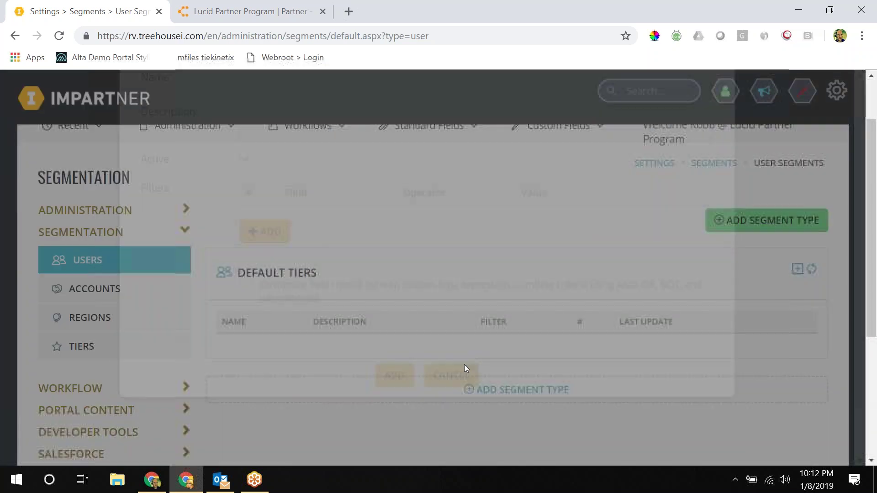
left_click(286, 189)
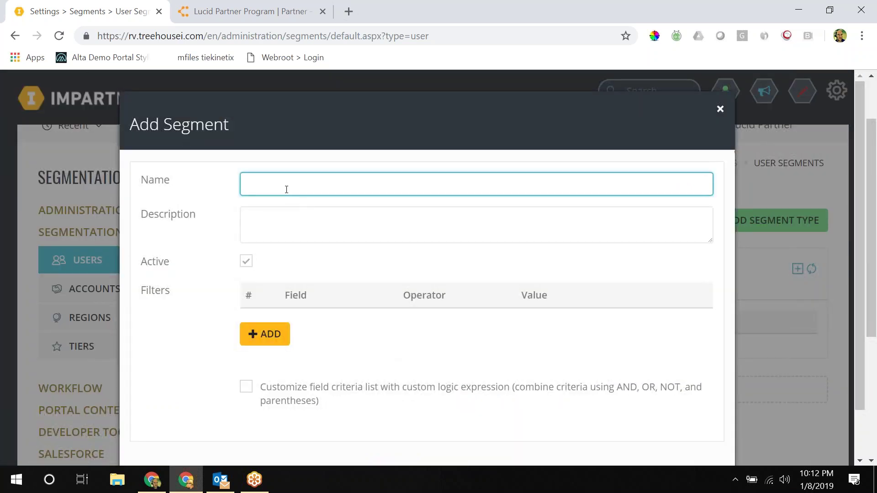
type("Job Title")
left_click(286, 226)
Add a segment filter on the user's Job Title field with the equals operator
left_click(274, 333)
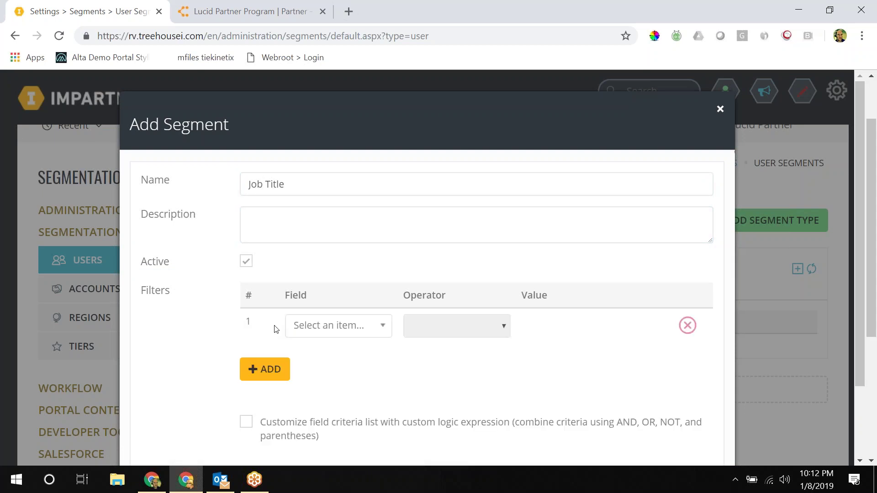
left_click(313, 326)
type("j")
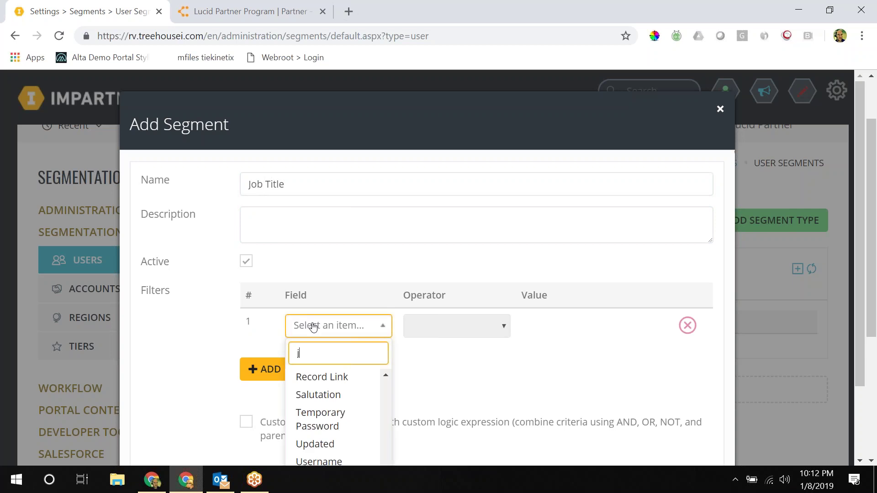
type("ob")
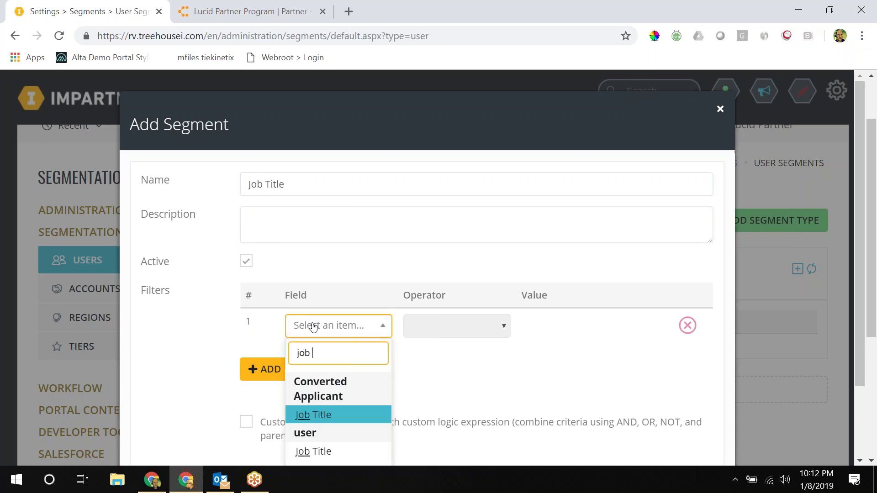
left_click(320, 452)
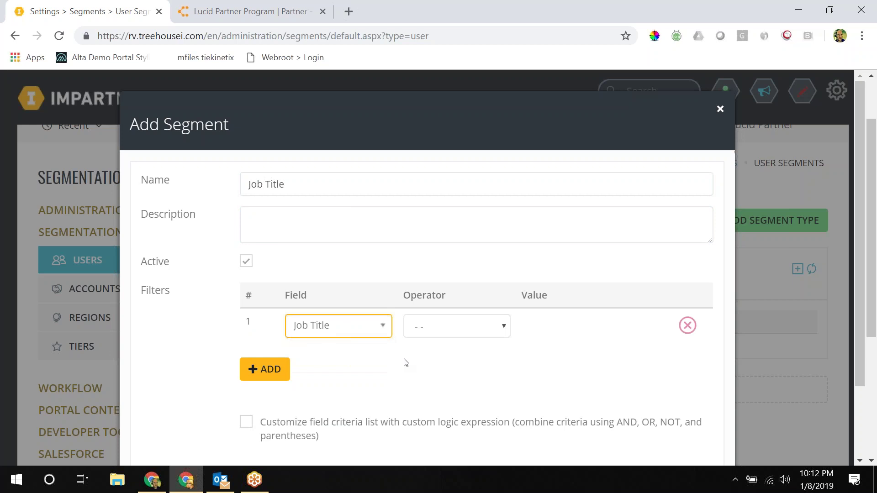
left_click(441, 328)
left_click(460, 190)
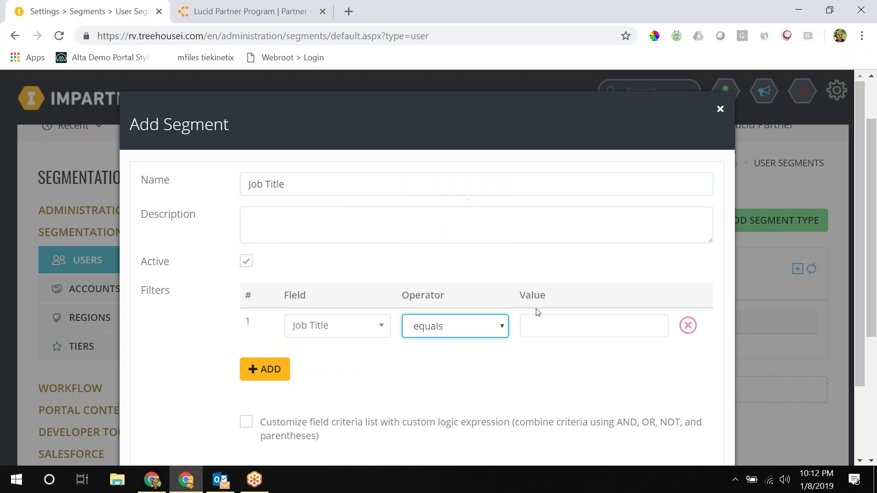
Set the Job Title filter's value to Manager and add the segment
left_click(549, 329)
type("Manager")
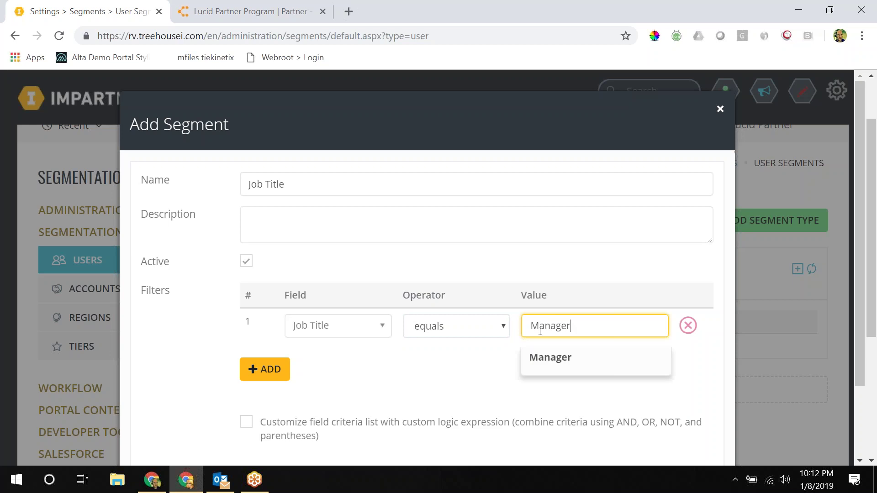
left_click(556, 358)
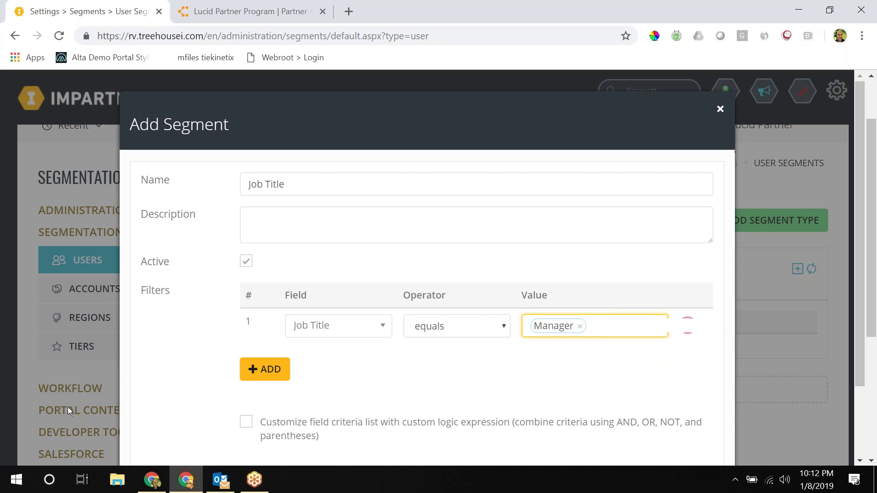
scroll(301, 386, "down", 3)
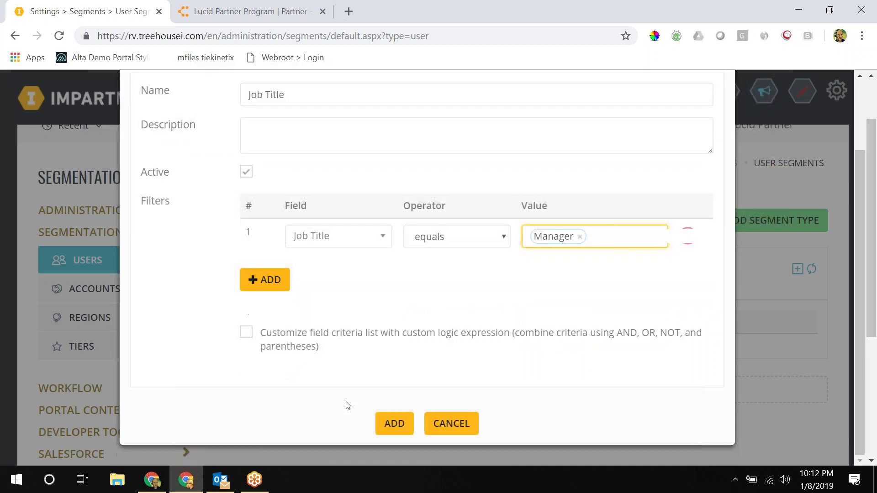
left_click(411, 438)
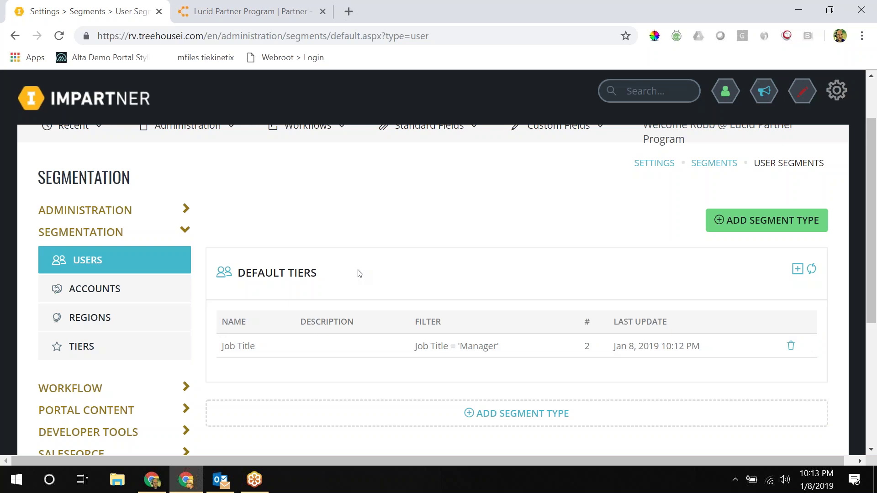
Create a new workflow with the workflow type User and continue to its trigger settings
scroll(338, 233, "up", 2)
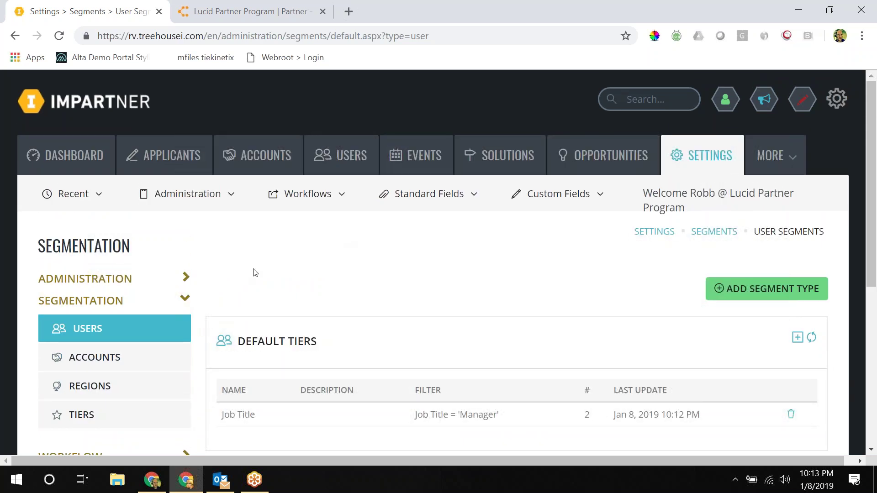
scroll(256, 261, "down", 3)
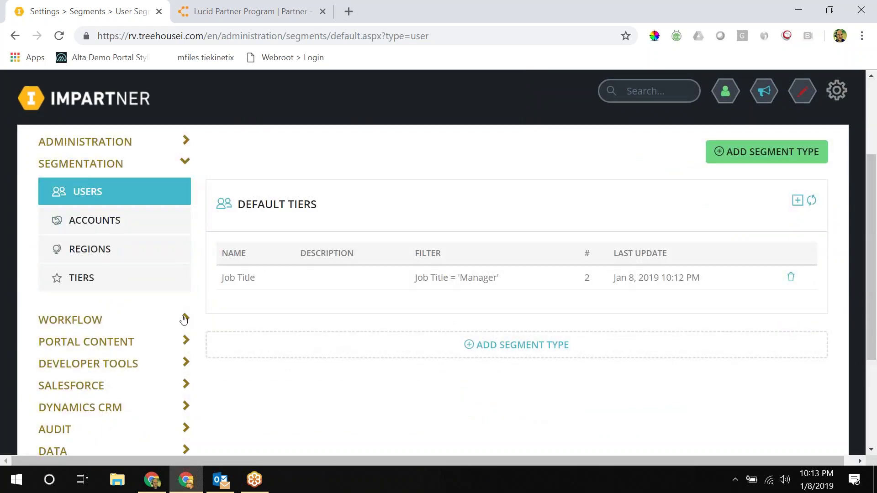
left_click(183, 319)
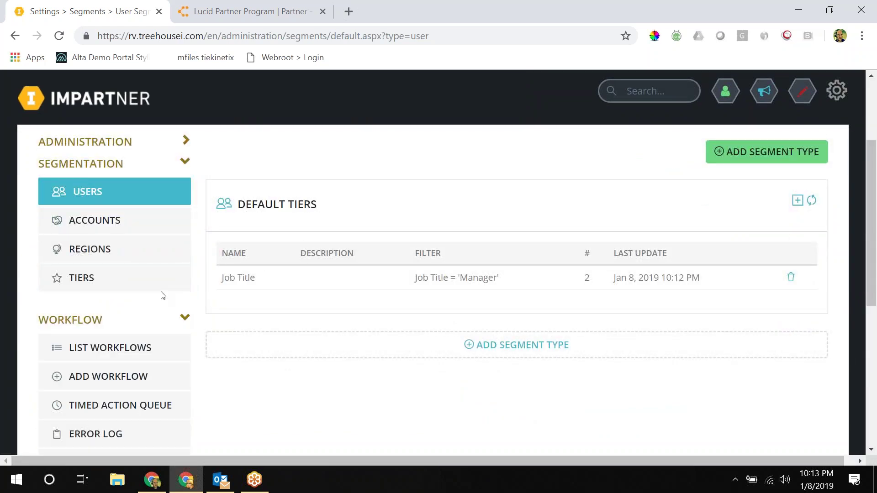
scroll(163, 294, "down", 1)
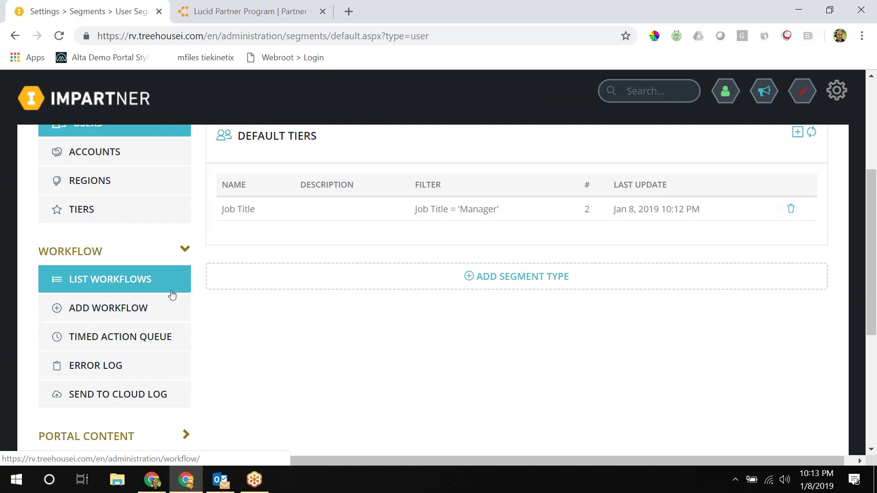
left_click(140, 309)
scroll(365, 288, "down", 3)
left_click(384, 279)
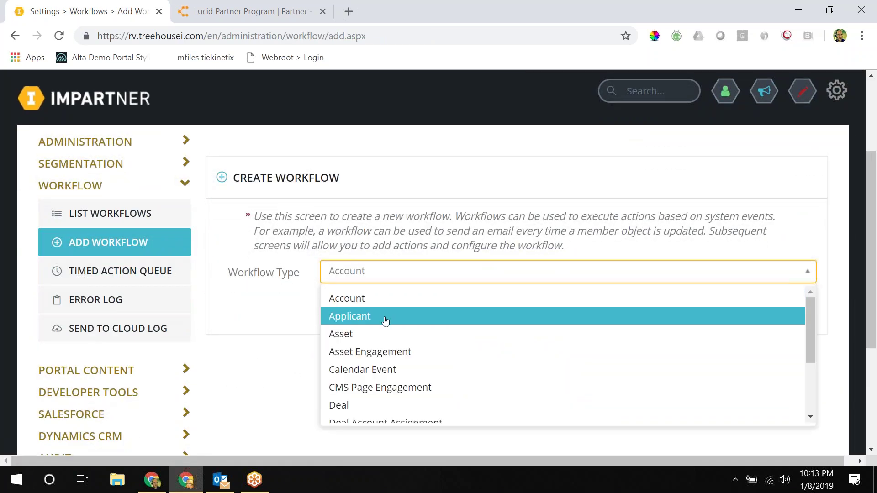
scroll(384, 320, "down", 2)
left_click(387, 412)
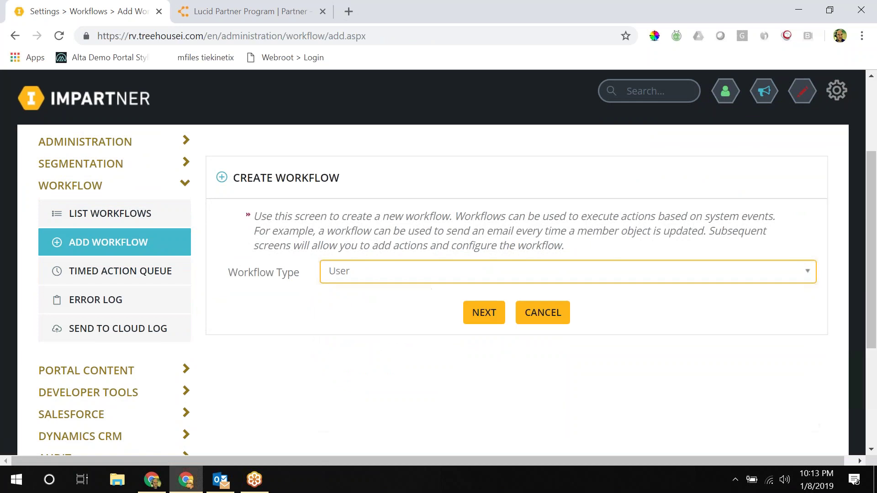
left_click(477, 325)
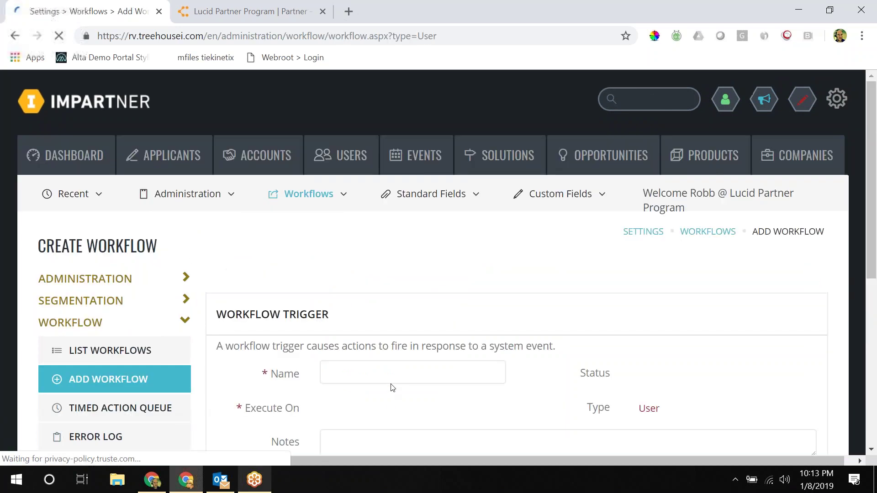
Name the workflow "welcome message at log in" and set its status to Enabled
left_click(394, 370)
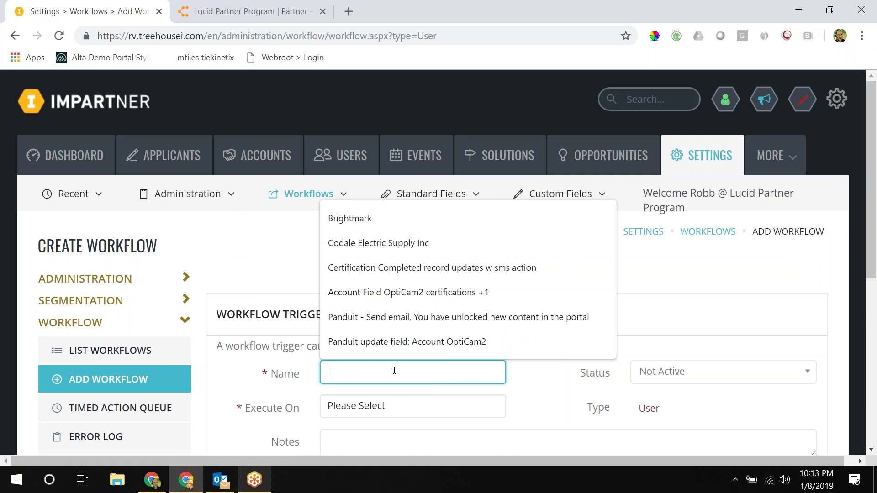
type("welcom")
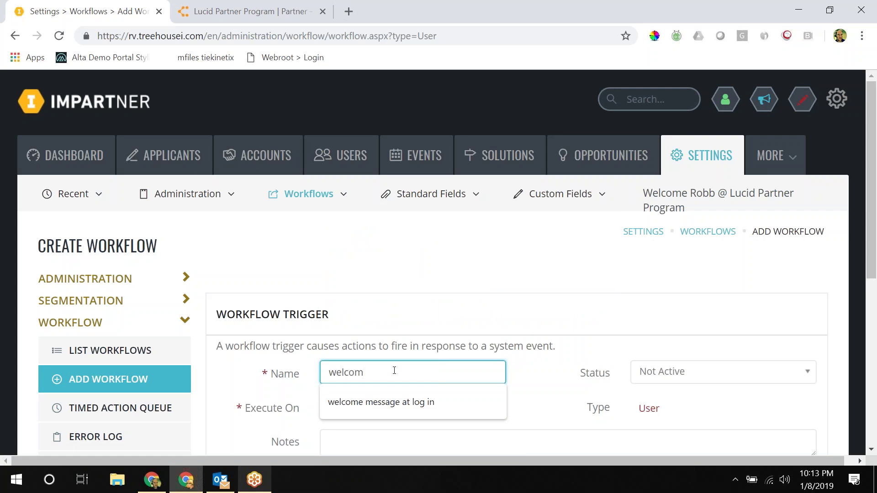
key("Down")
key("Return")
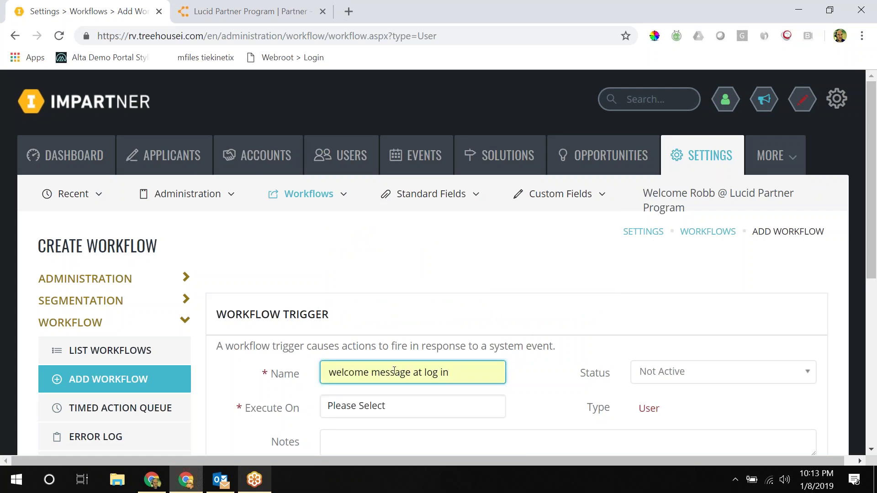
left_click(667, 381)
left_click(666, 396)
Set the workflow to execute on Login and add it
scroll(529, 373, "down", 5)
left_click(420, 212)
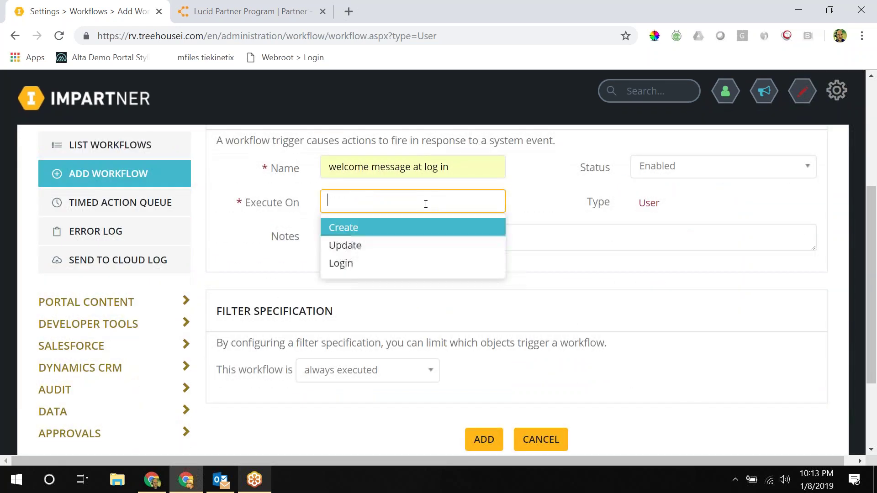
left_click(402, 262)
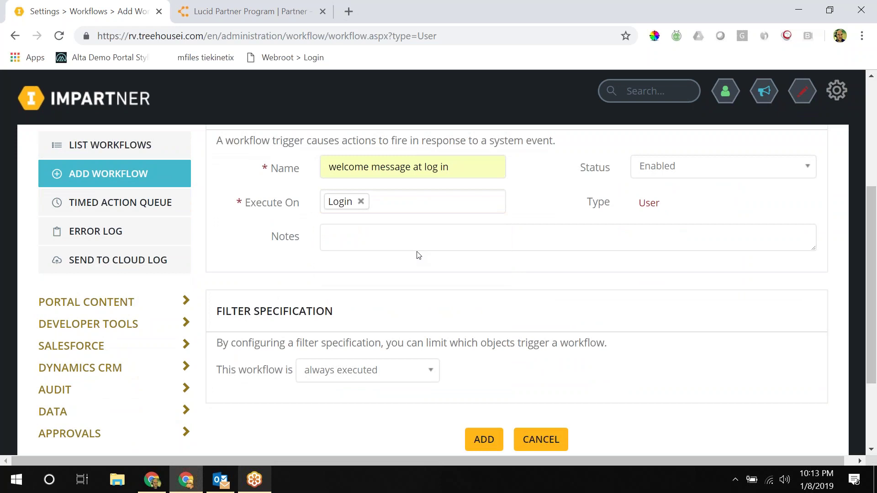
scroll(420, 256, "down", 3)
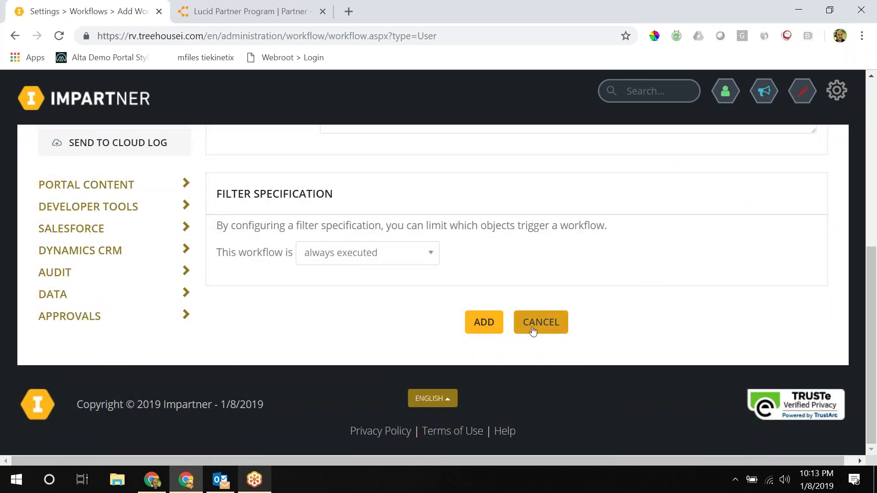
left_click(483, 327)
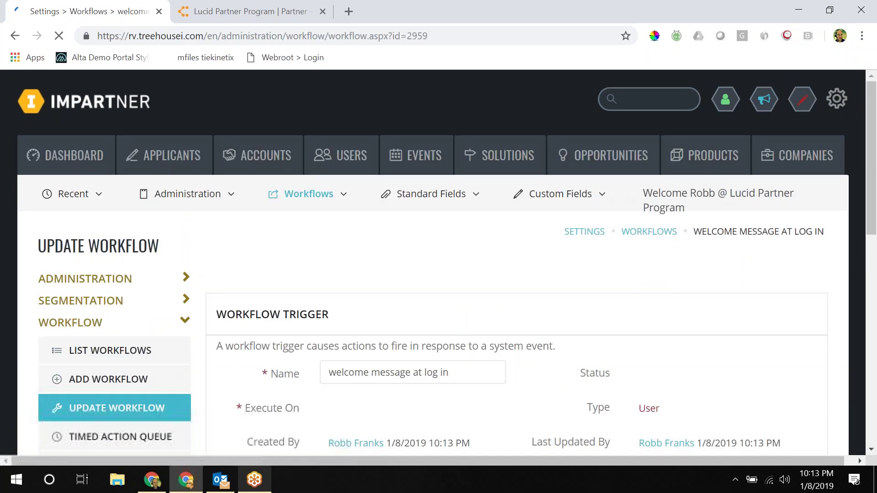
Start a new Push Notification action for the welcome message workflow
scroll(485, 319, "down", 8)
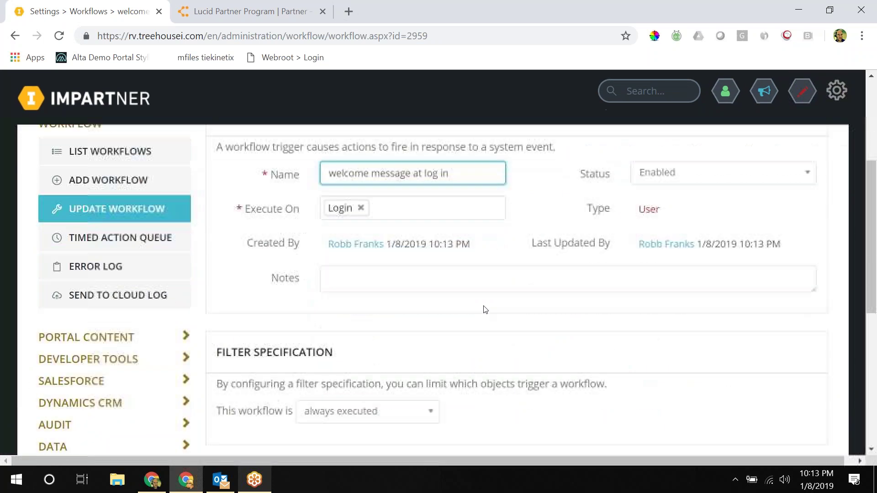
scroll(485, 302, "down", 2)
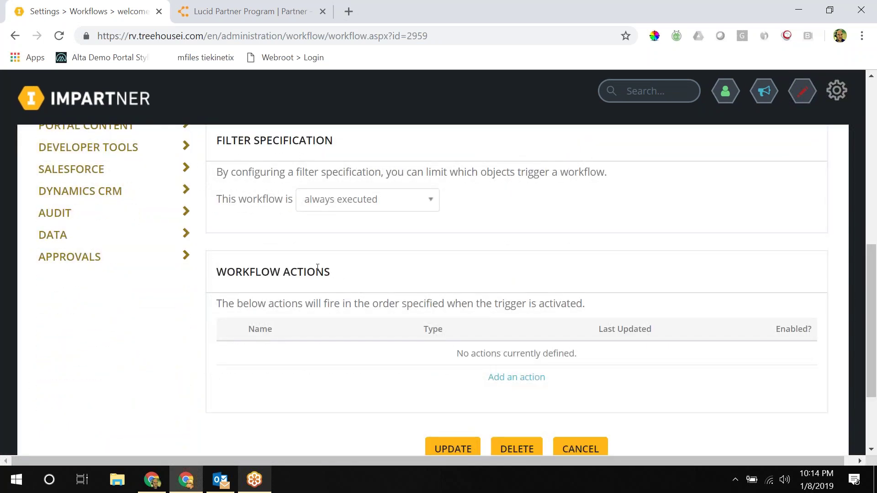
left_click(519, 379)
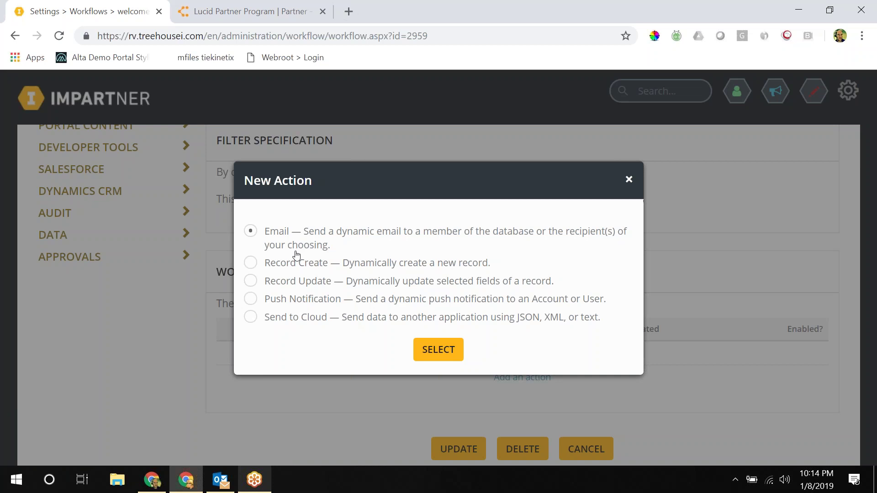
left_click(300, 303)
left_click(438, 350)
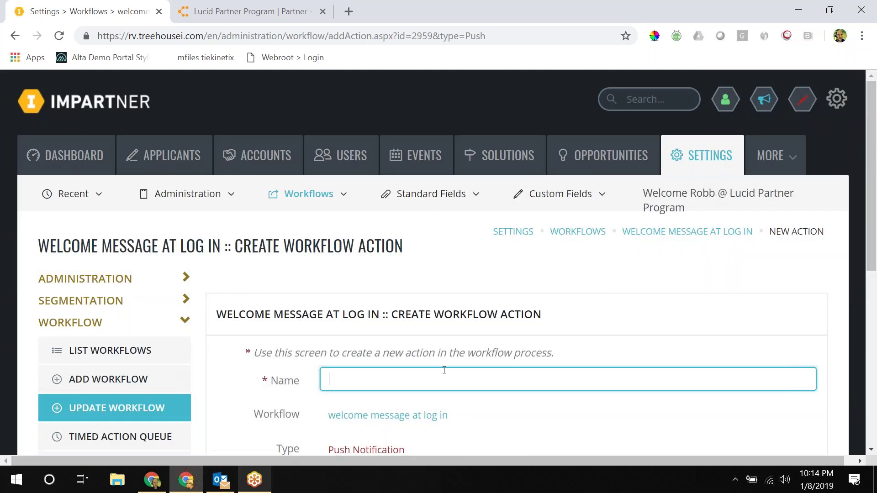
Name the push notification action "Hello!" and continue to its configuration
type("H")
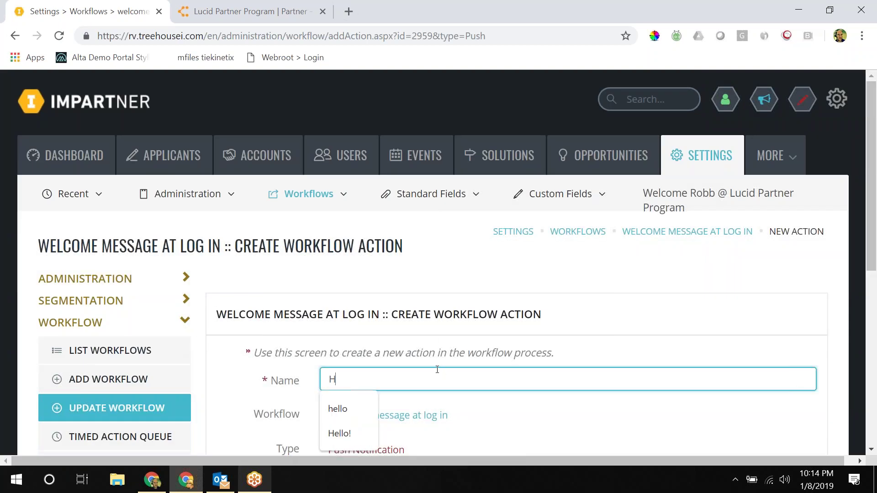
left_click(350, 431)
scroll(421, 408, "down", 2)
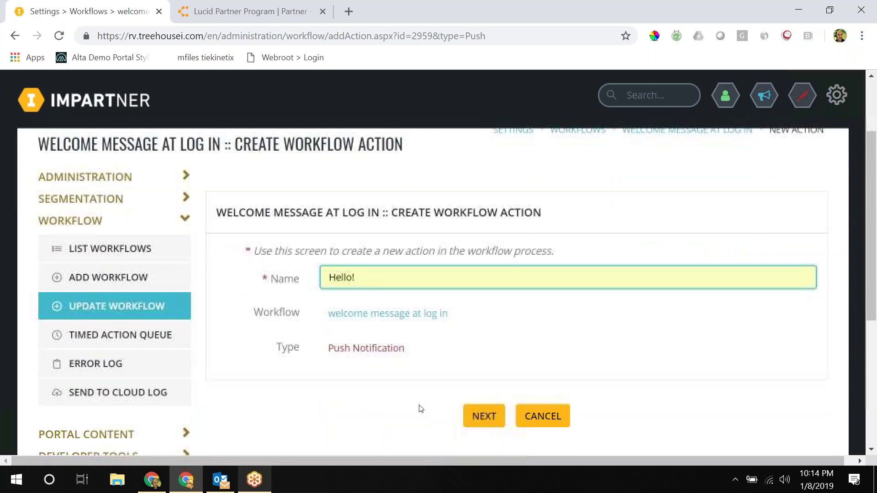
scroll(425, 407, "down", 2)
left_click(482, 313)
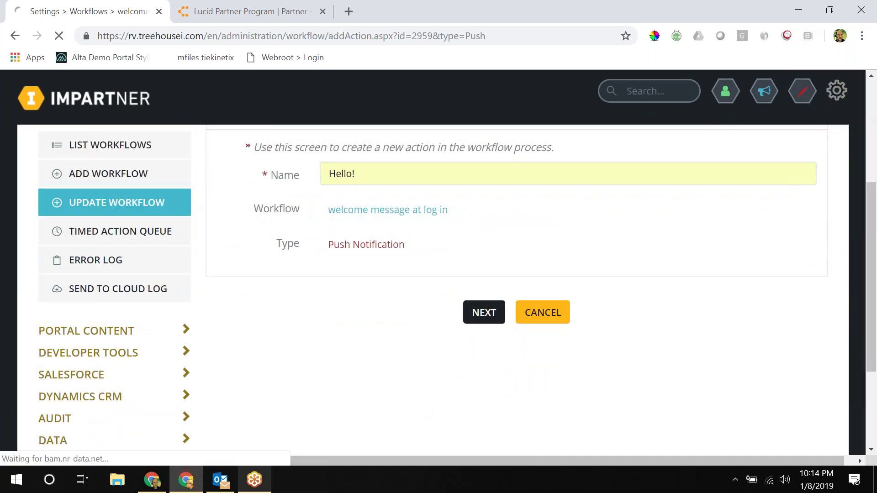
Set the status of the "Hello!" push notification action to Enabled
scroll(711, 299, "down", 2)
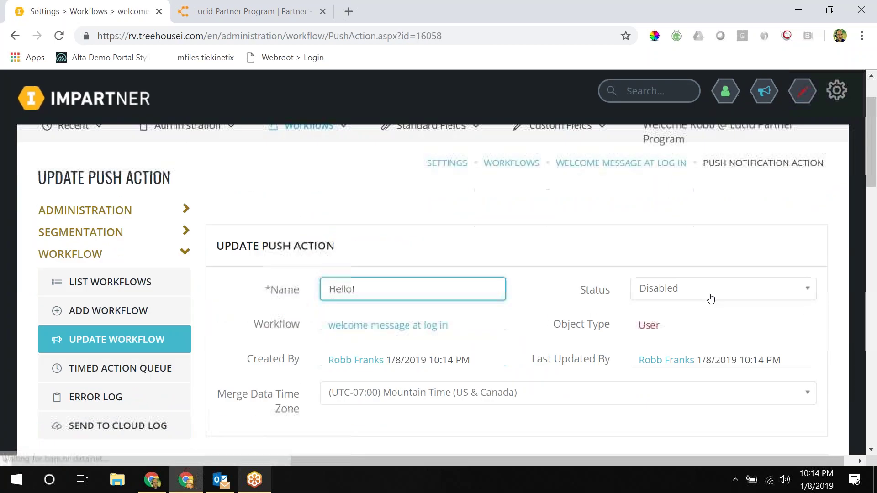
left_click(707, 299)
left_click(704, 314)
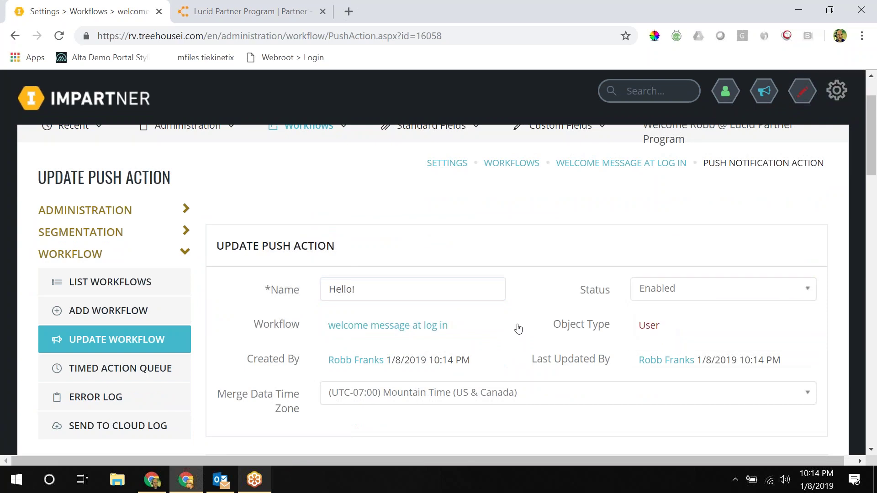
Set the push notification's title to "welcome!" and its short message to "glad you are here"
scroll(518, 329, "down", 5)
scroll(516, 329, "down", 4)
left_click(426, 270)
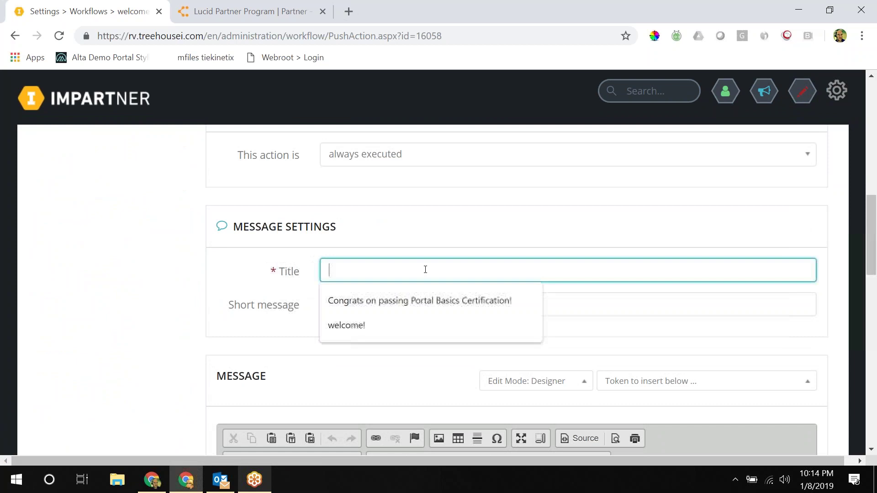
left_click(421, 313)
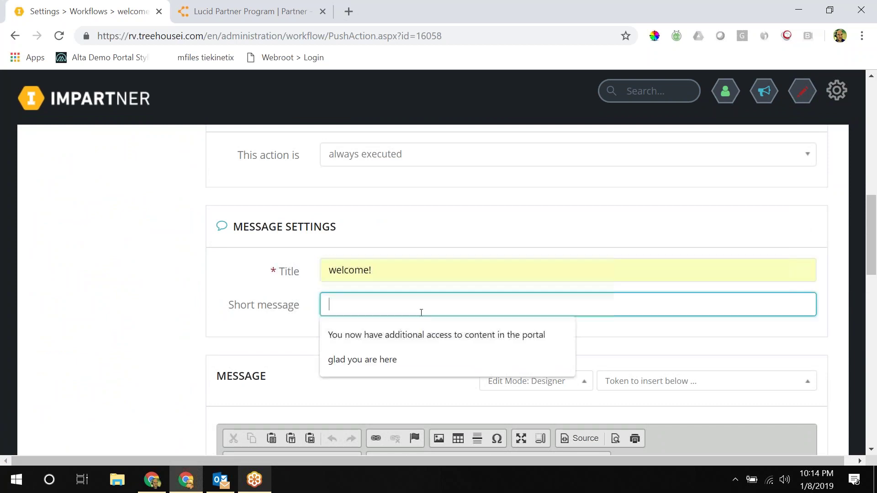
left_click(416, 353)
Write "So Glad You are a Partner!!" as the push notification's message body and save the action
scroll(416, 350, "down", 5)
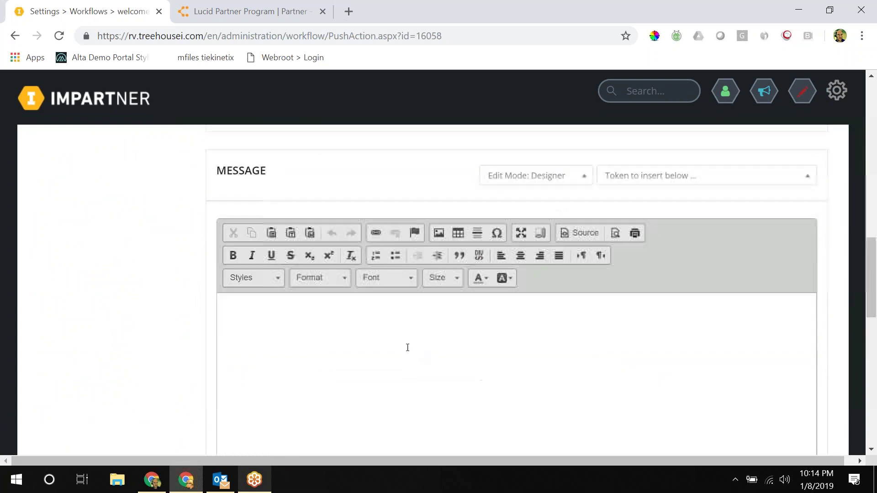
left_click(398, 333)
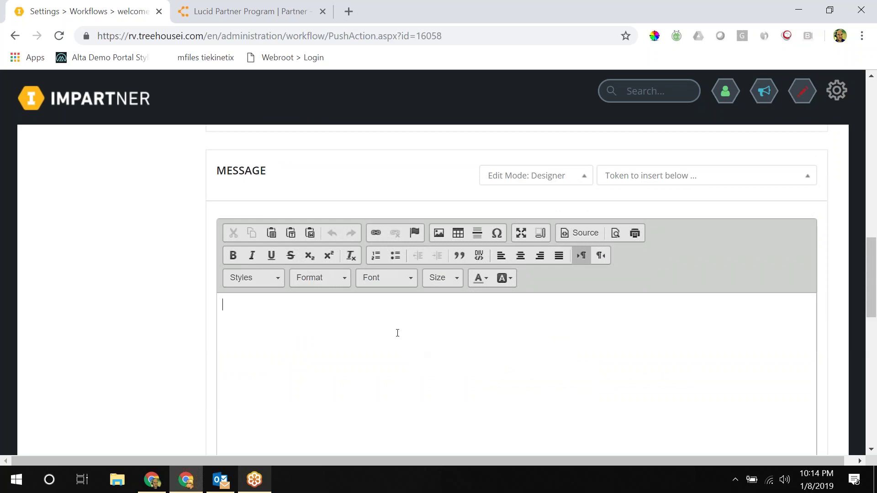
type("So Glad You are a Partner!!")
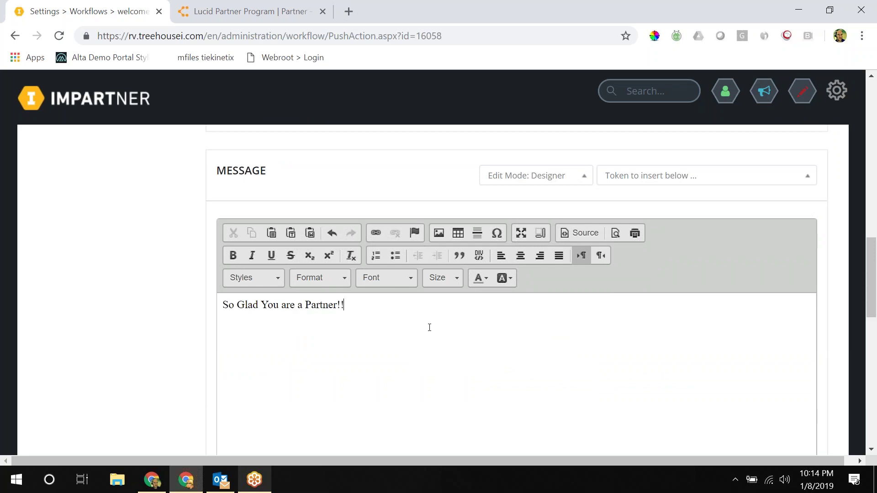
scroll(429, 328, "down", 10)
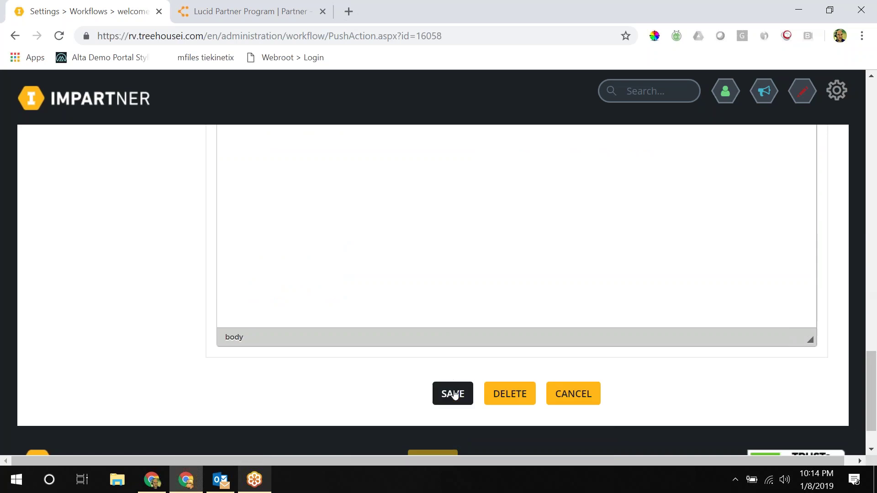
left_click(453, 395)
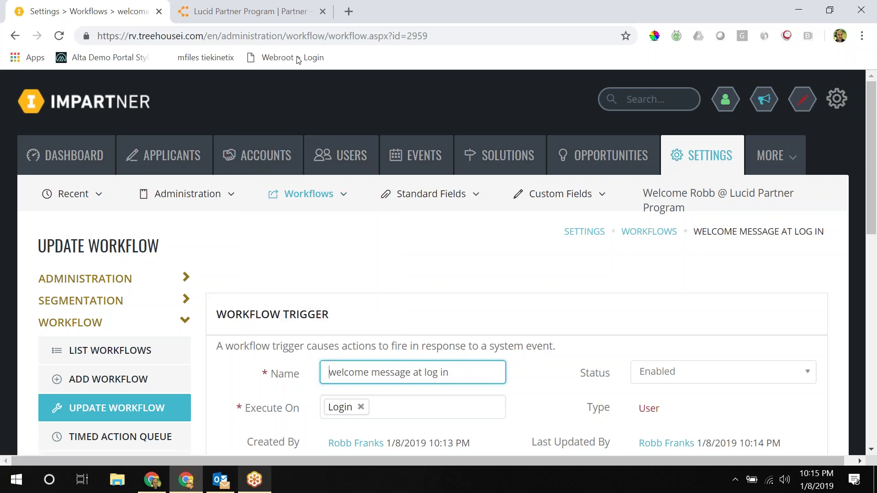
Switch to the Lucid partner portal home page and examine the welcome banner's text
left_click(254, 13)
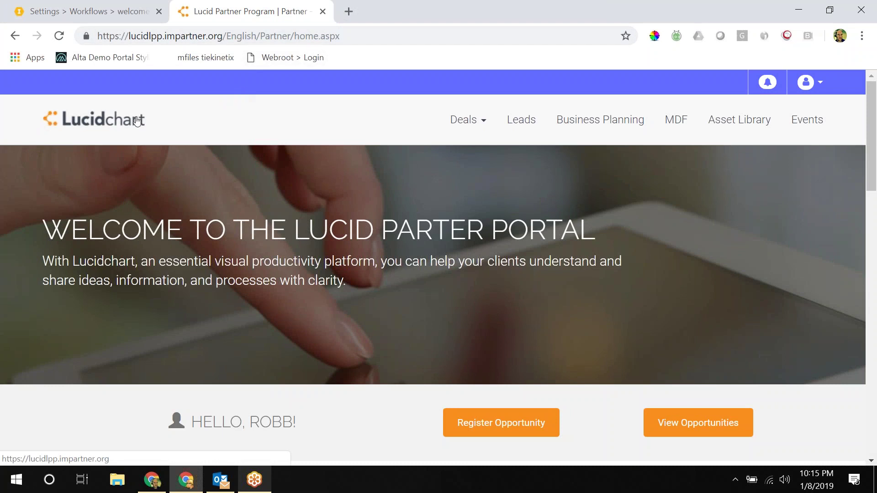
scroll(136, 122, "down", 1)
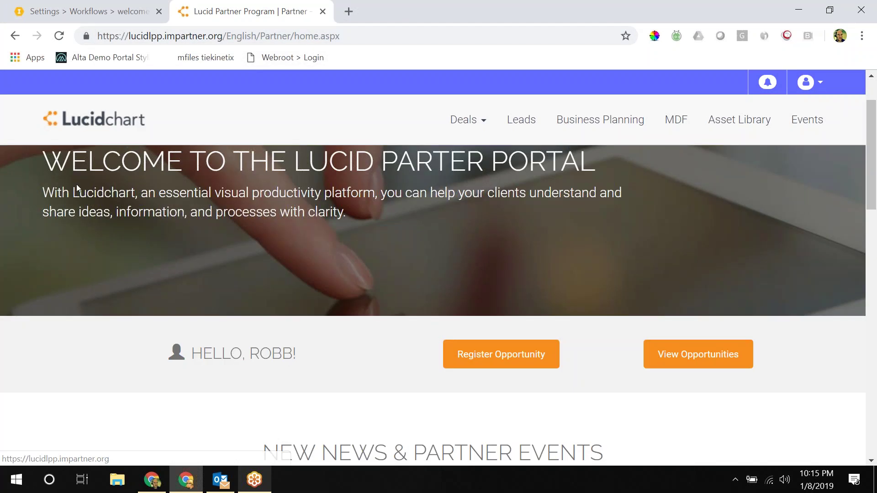
left_click_drag(65, 197, 349, 213)
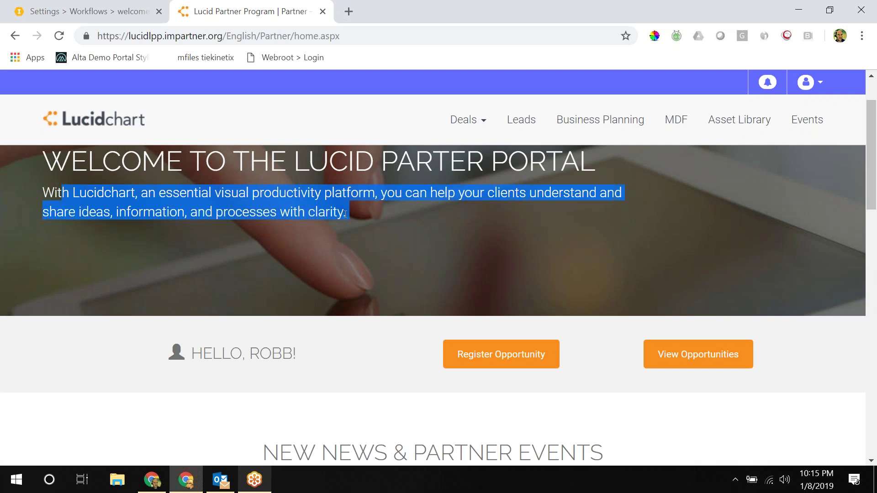
scroll(218, 223, "up", 1)
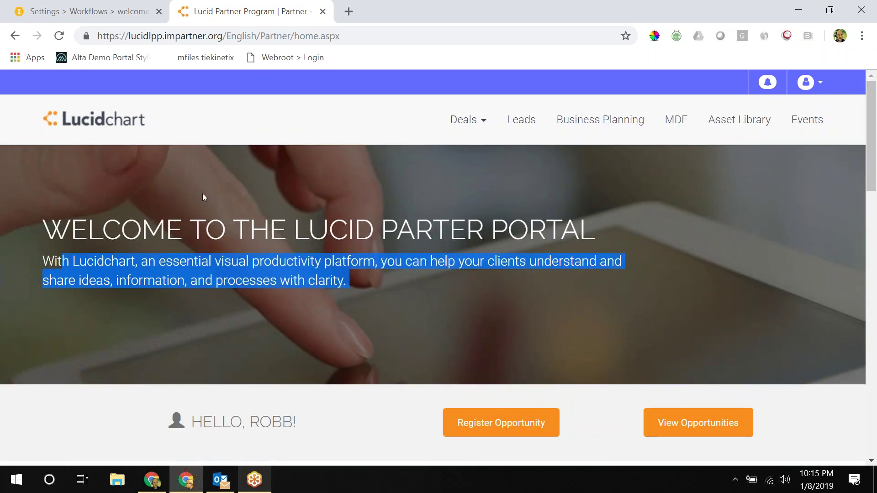
Open the partner home page for editing in the CMS and change the banner text's ending to "clarity!"
left_click(73, 12)
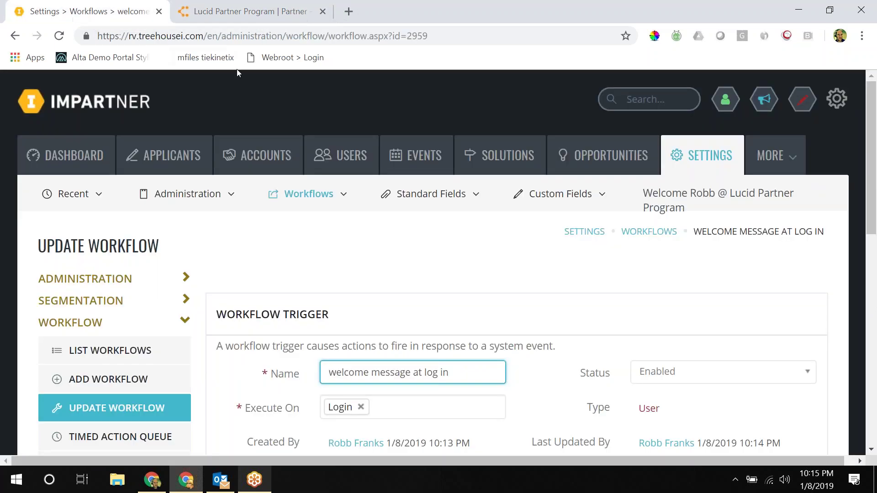
left_click(804, 110)
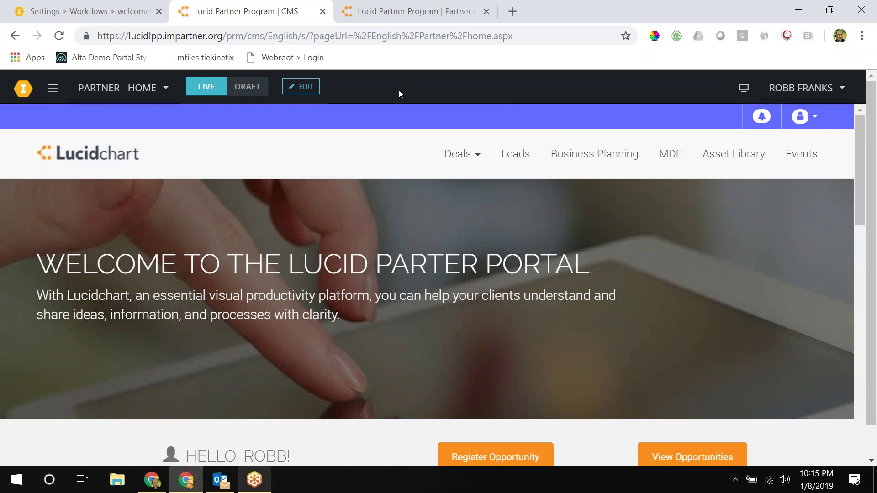
left_click(300, 91)
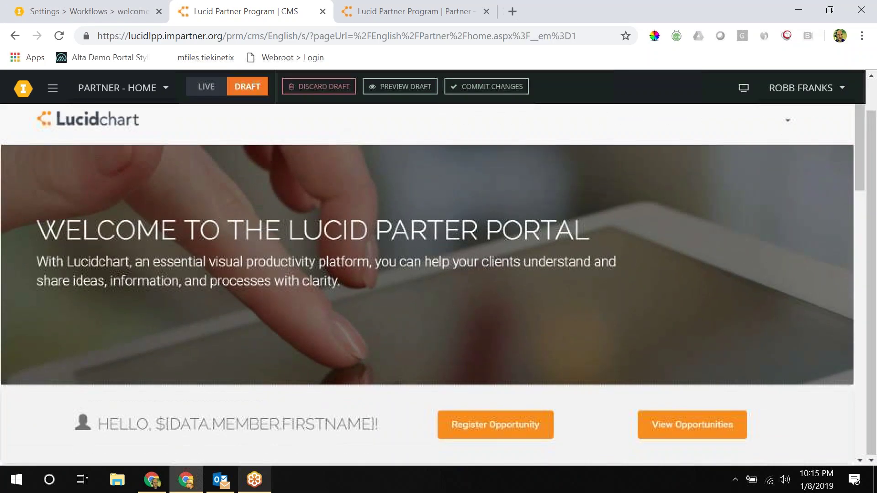
left_click(377, 283)
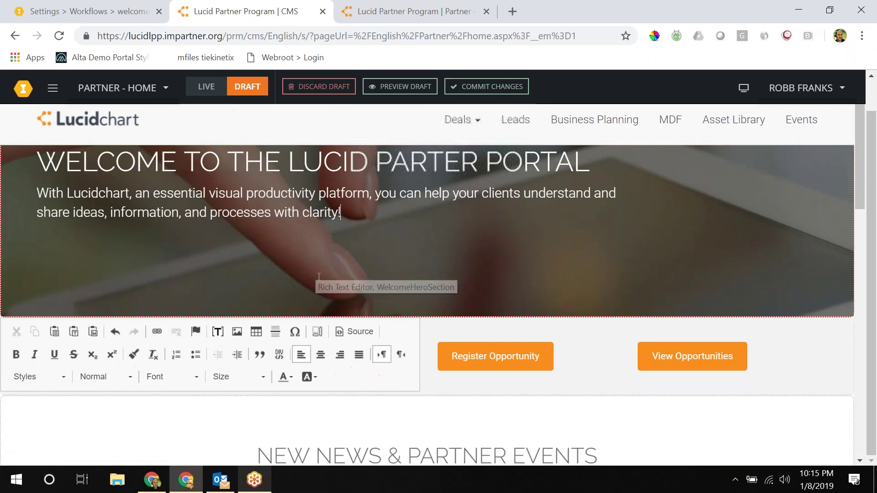
Colour the "Free Lucidchart product and sales training" text in the news section red
scroll(319, 276, "down", 8)
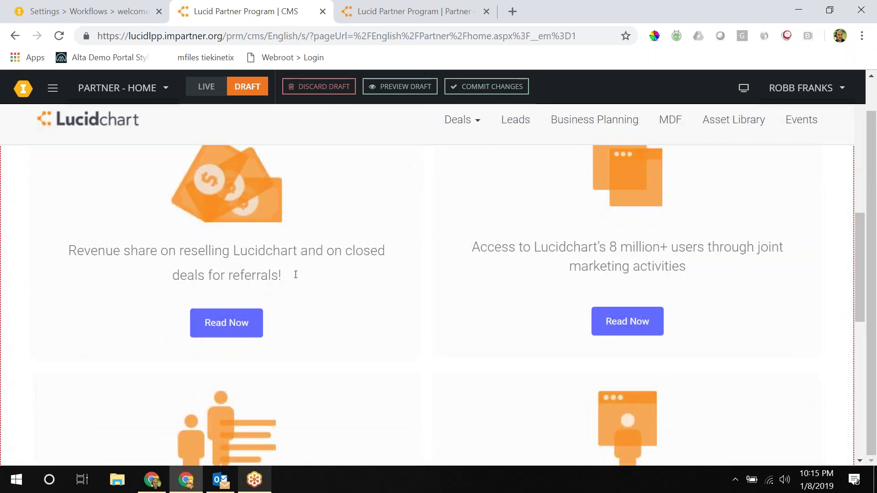
scroll(297, 276, "down", 3)
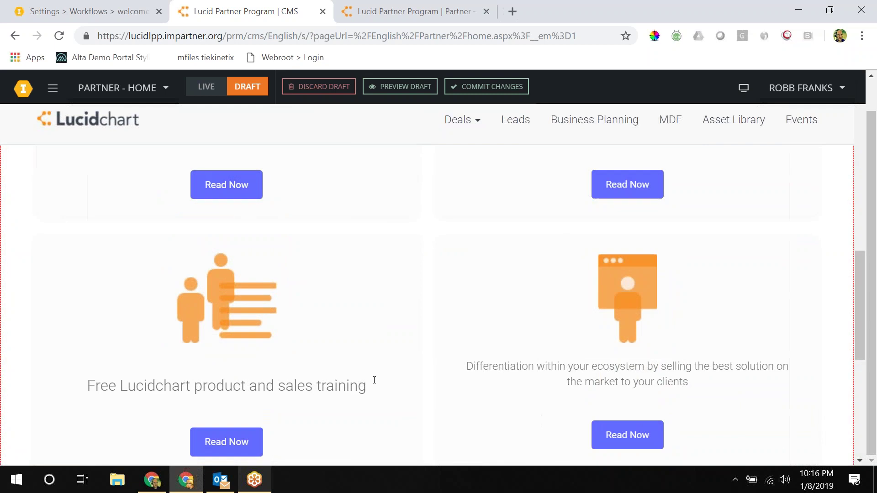
left_click_drag(367, 387, 86, 385)
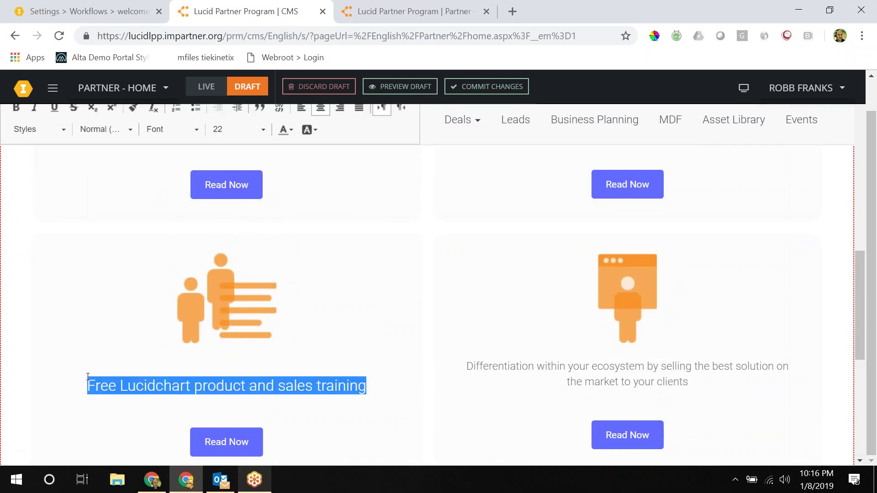
left_click(288, 130)
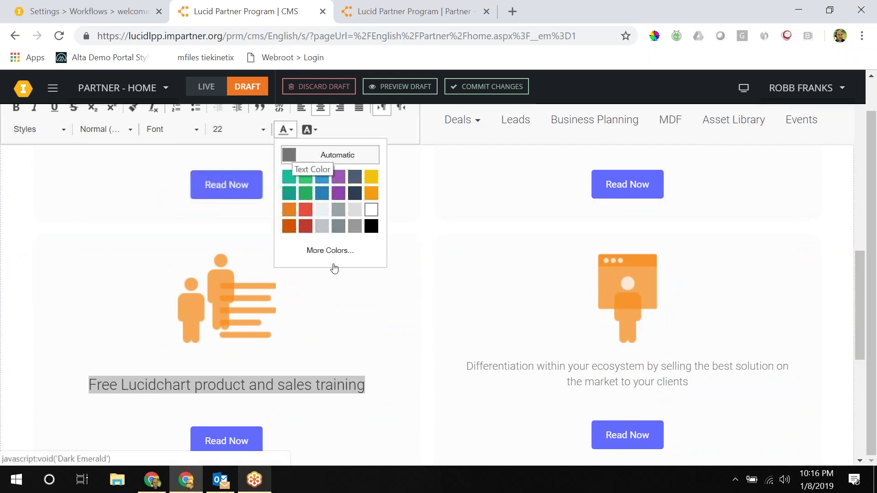
left_click(314, 211)
left_click(341, 350)
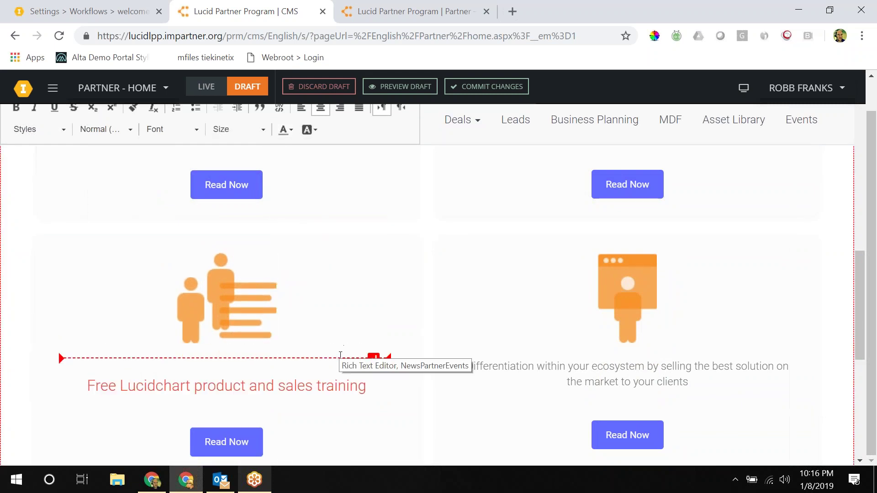
View the HTML source of the news and partner events section and close it without changes
scroll(340, 355, "up", 8)
scroll(351, 353, "up", 5)
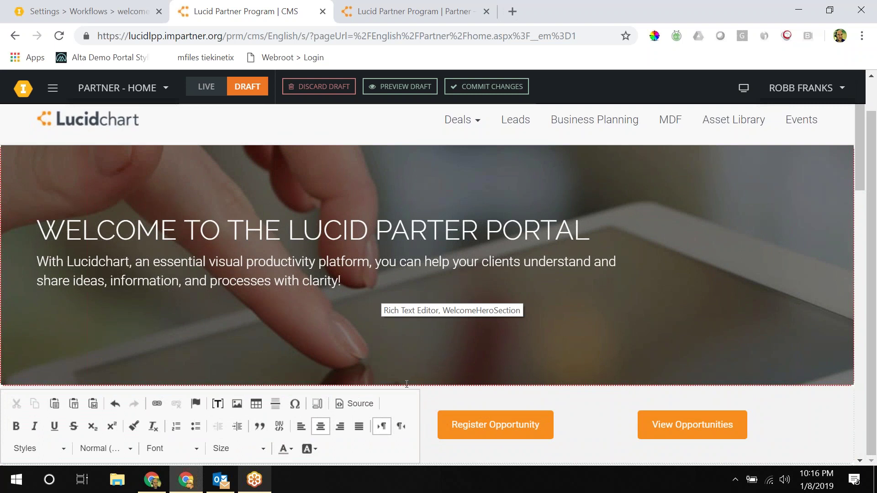
left_click(352, 402)
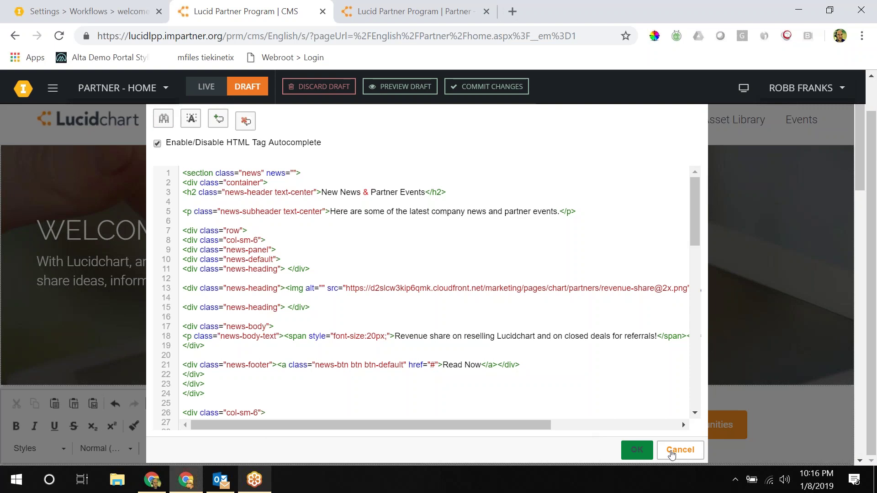
left_click(673, 452)
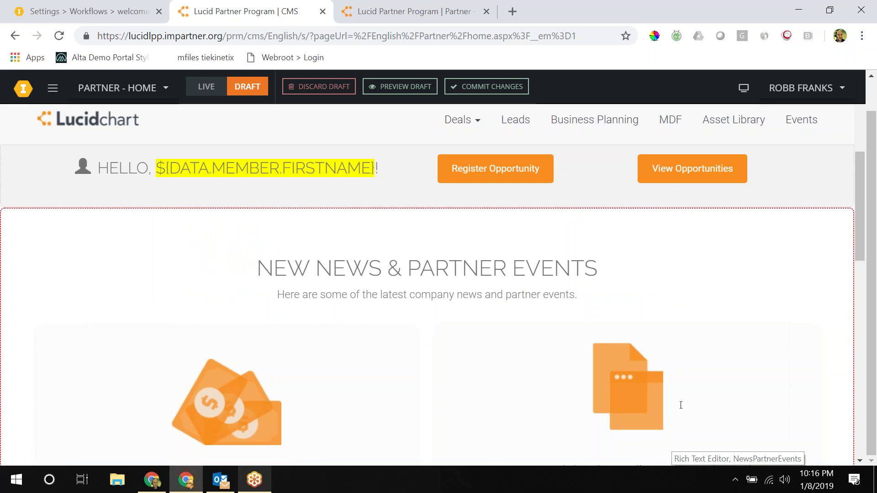
Commit the home page's draft changes to the live version
scroll(699, 335, "up", 3)
left_click(481, 88)
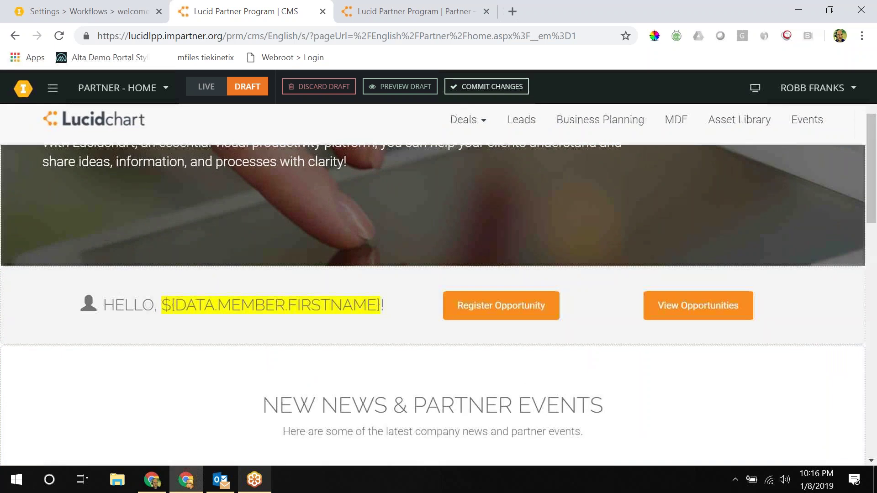
left_click(410, 322)
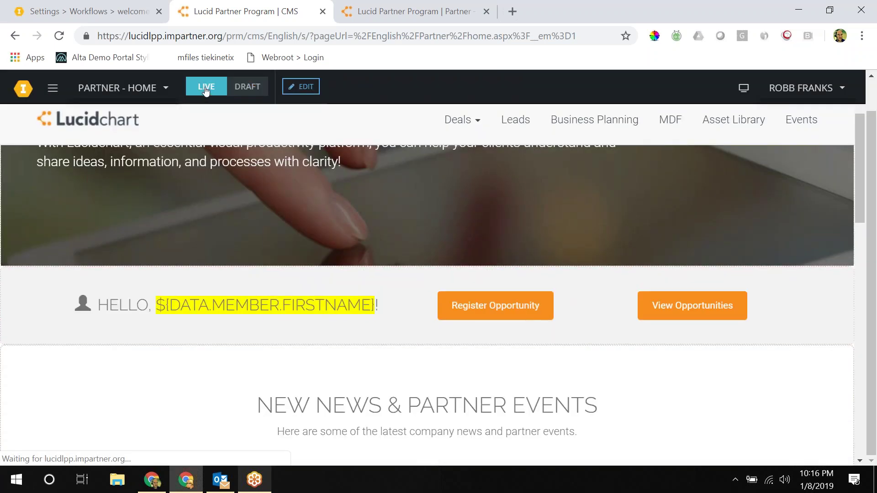
Reload the partner portal home page and check the edited banner text and the recoloured training text
left_click(358, 12)
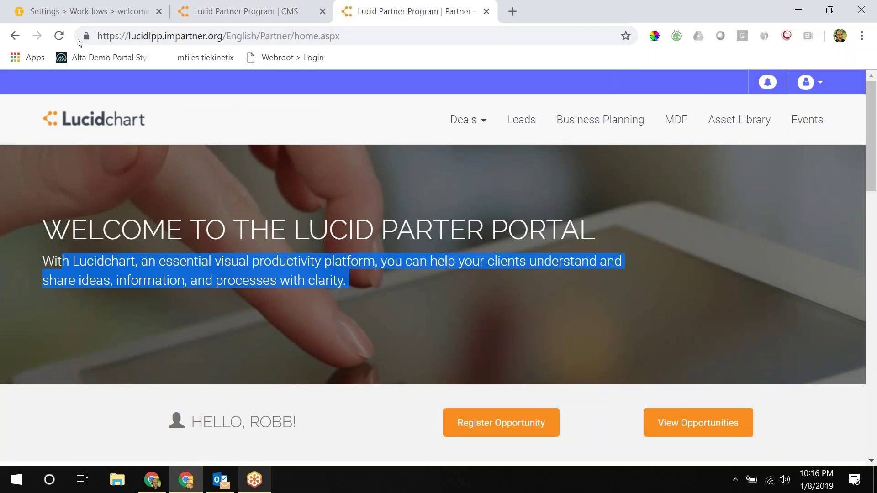
left_click(59, 35)
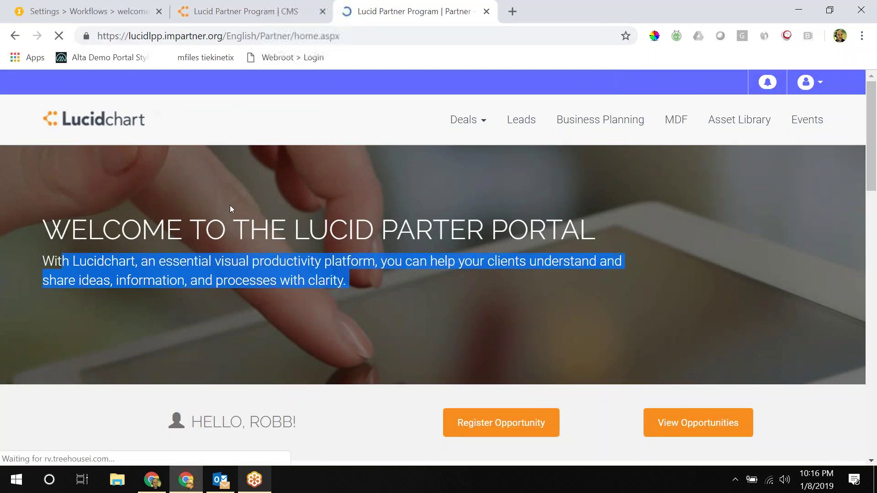
scroll(359, 223, "down", 2)
scroll(350, 214, "down", 5)
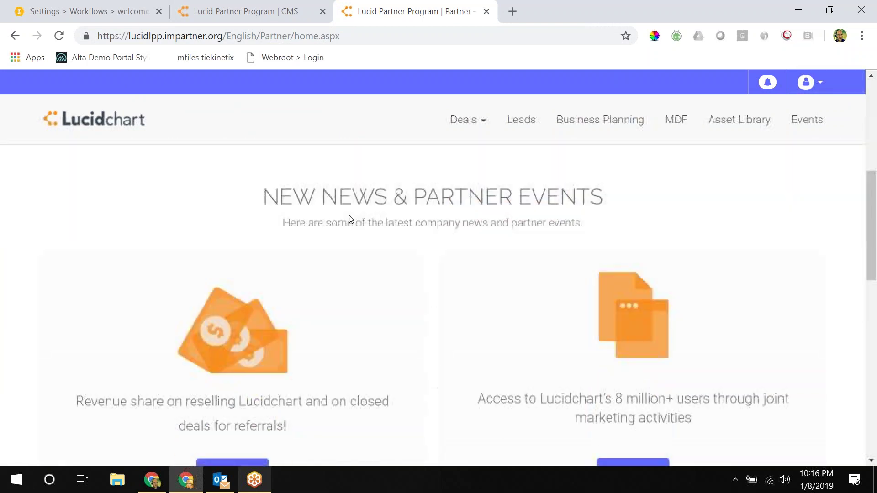
scroll(349, 219, "down", 8)
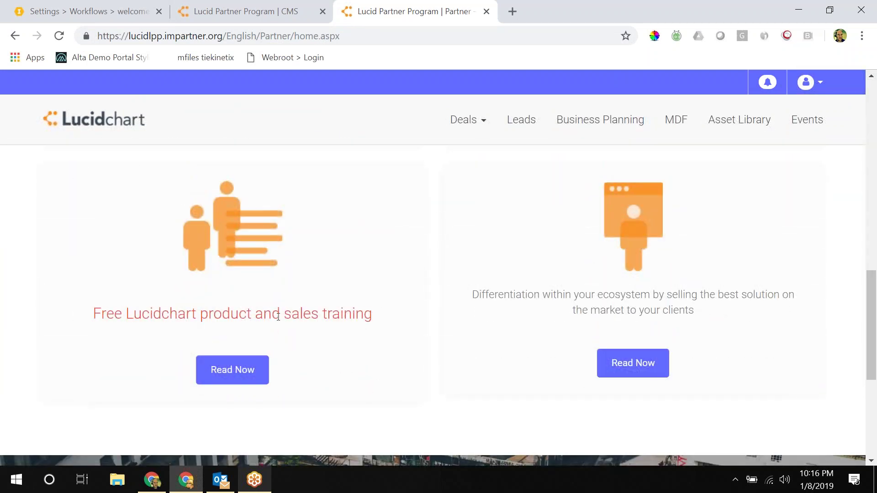
scroll(280, 311, "up", 15)
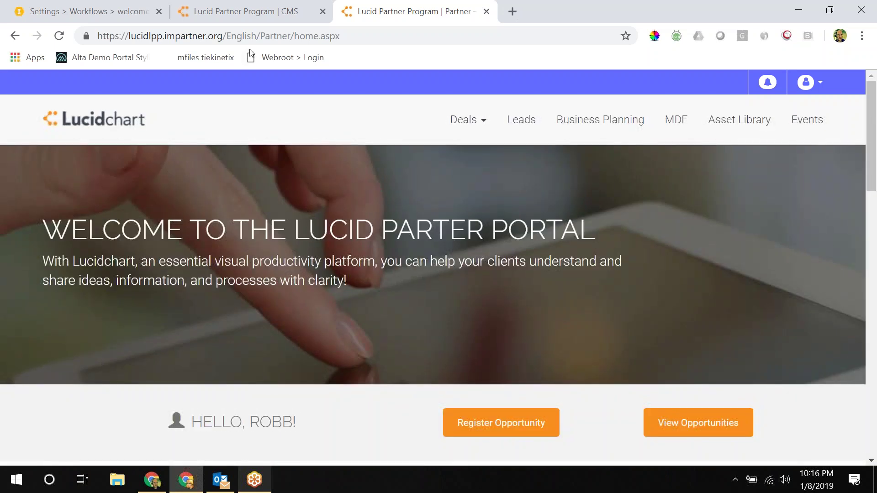
Return to the CMS and open the editor for the portal's navigation menus
left_click(242, 17)
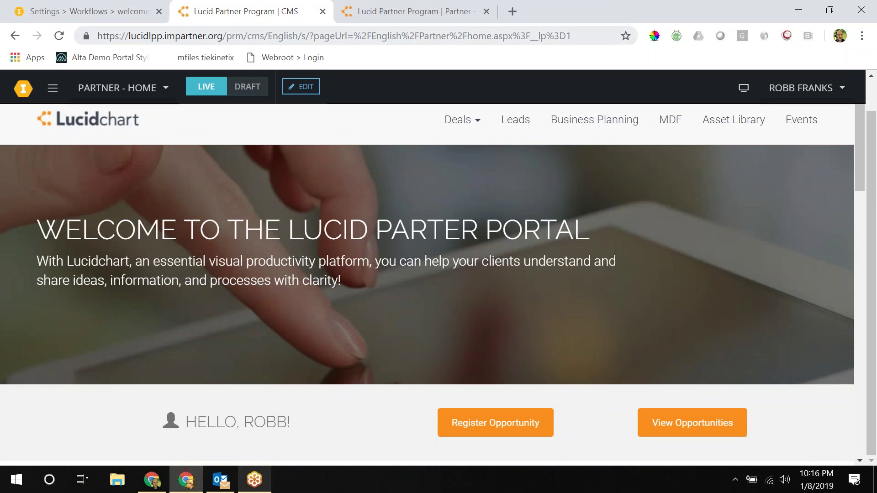
left_click(54, 90)
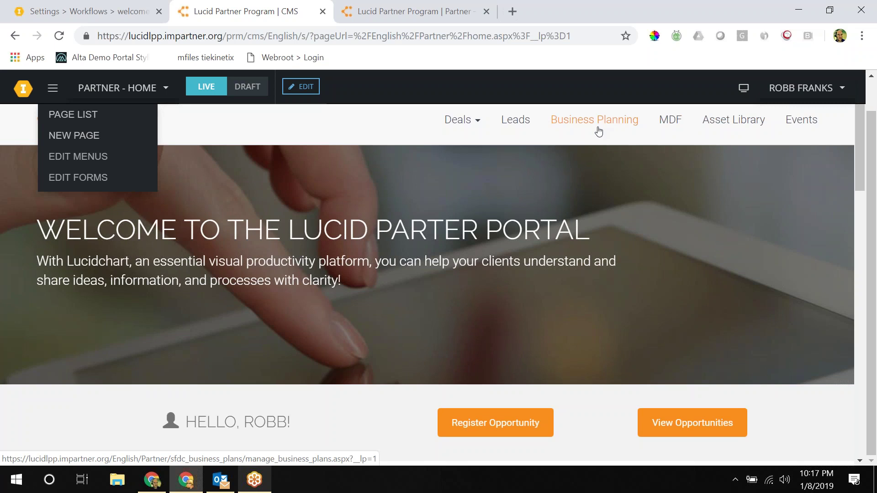
left_click(77, 158)
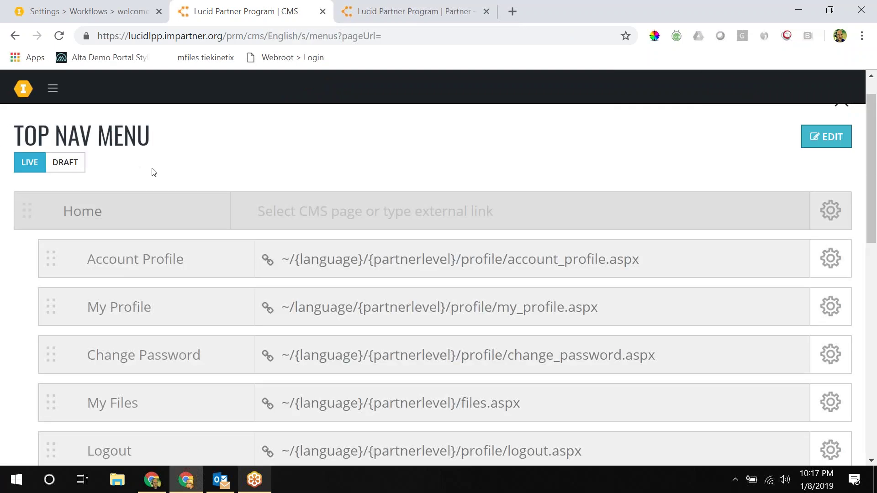
Start editing the top navigation menu and open the Business Planning item's visibility settings
scroll(268, 188, "down", 2)
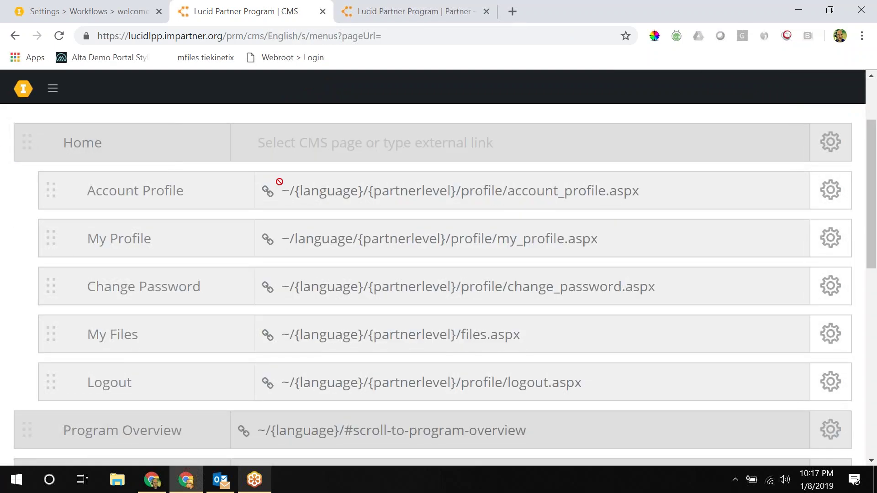
scroll(273, 183, "up", 2)
left_click(825, 137)
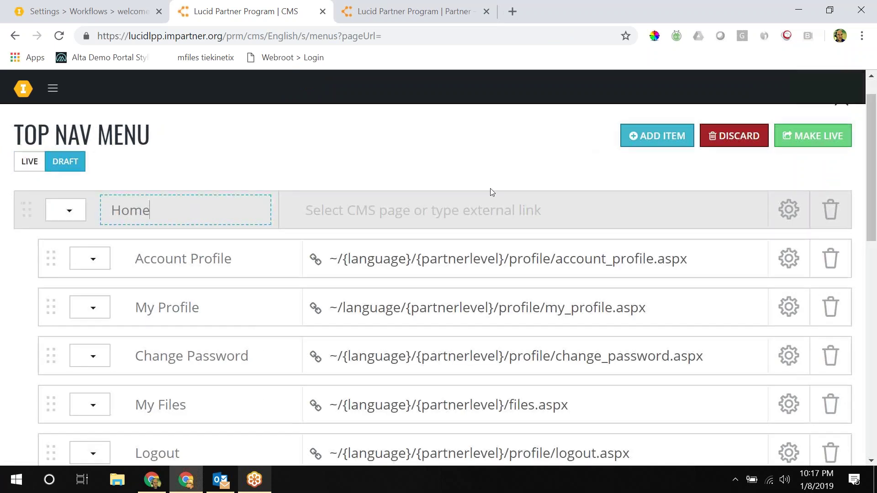
scroll(492, 192, "down", 6)
scroll(492, 192, "down", 6)
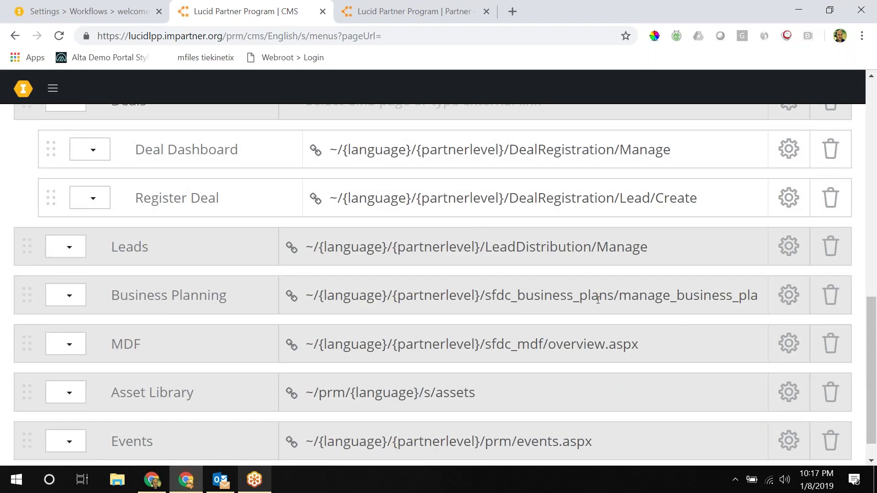
left_click(794, 306)
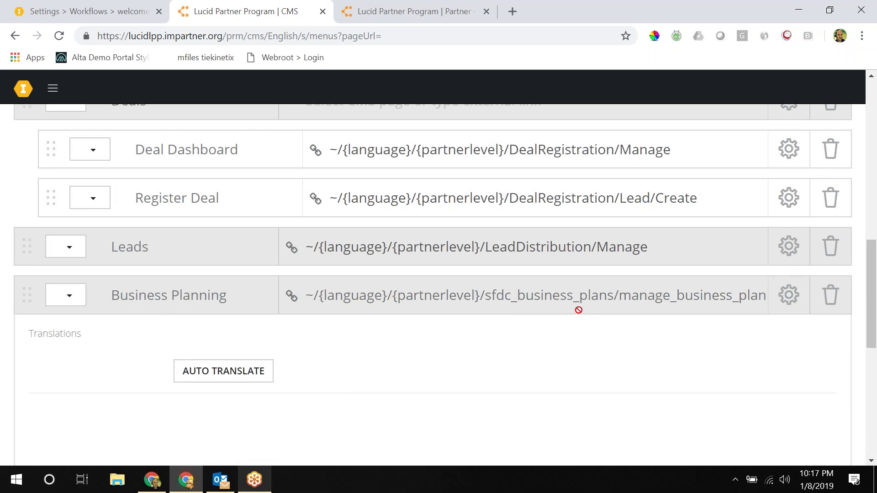
scroll(579, 309, "down", 4)
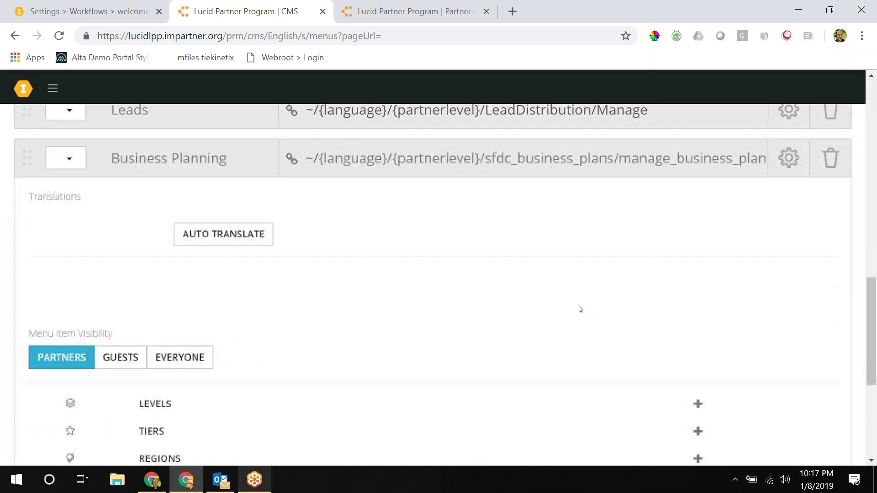
scroll(579, 309, "down", 2)
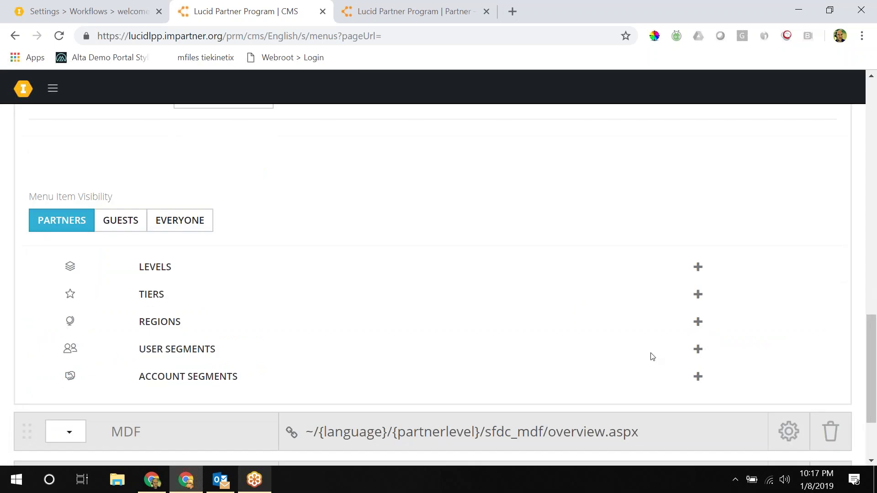
Limit the Business Planning menu item's visibility to the Job Title user segment under Default Tiers
left_click(698, 351)
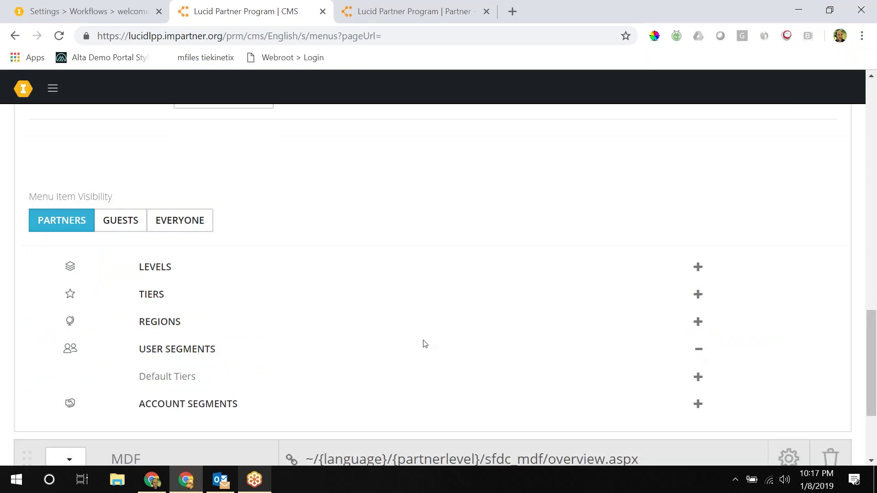
scroll(425, 343, "down", 3)
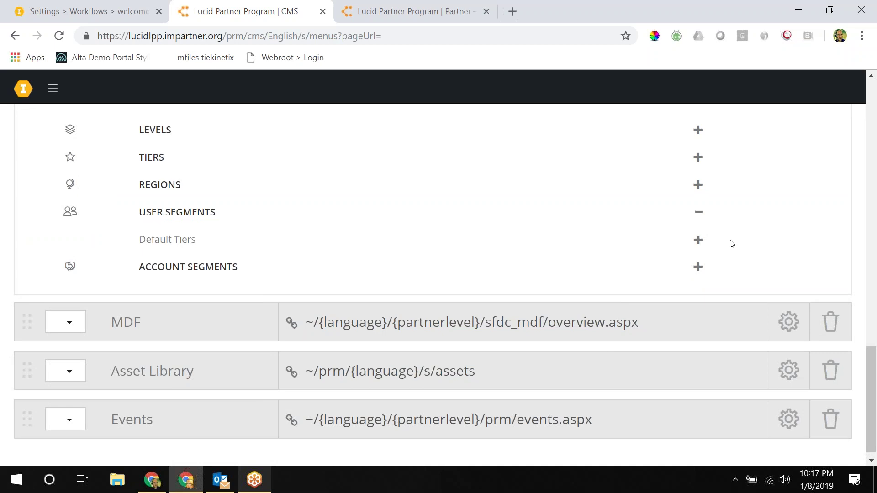
left_click(698, 240)
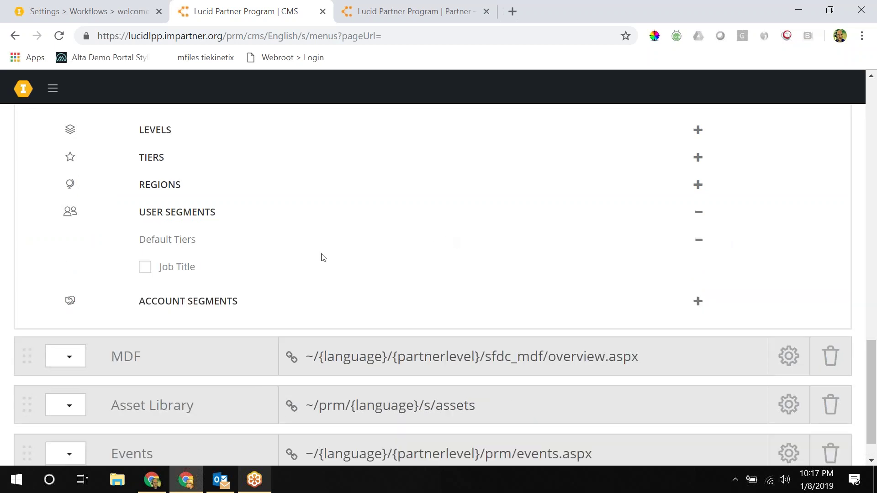
left_click(155, 272)
scroll(428, 233, "down", 1)
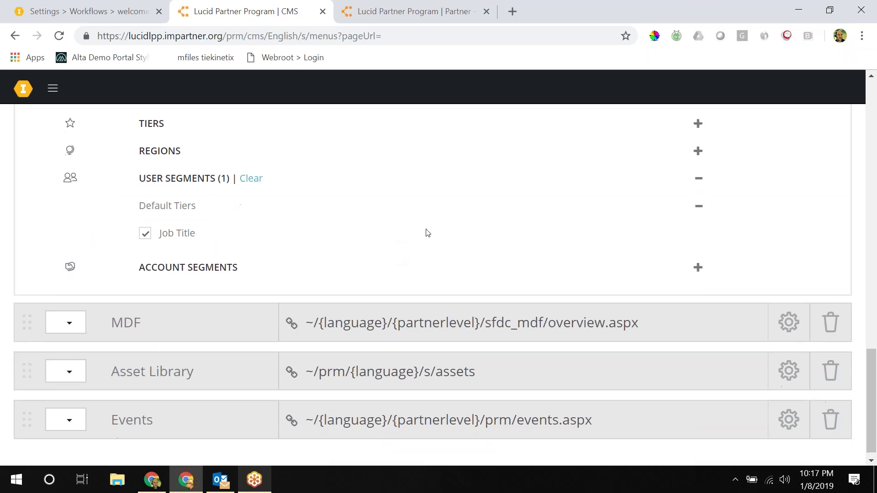
Make the top navigation menu's current draft live and close the menu editor
scroll(426, 231, "up", 15)
scroll(426, 225, "up", 6)
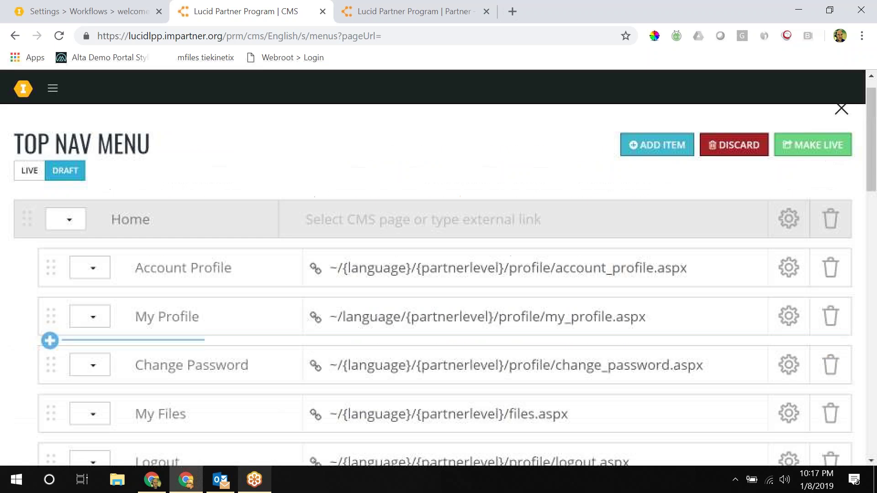
left_click(794, 176)
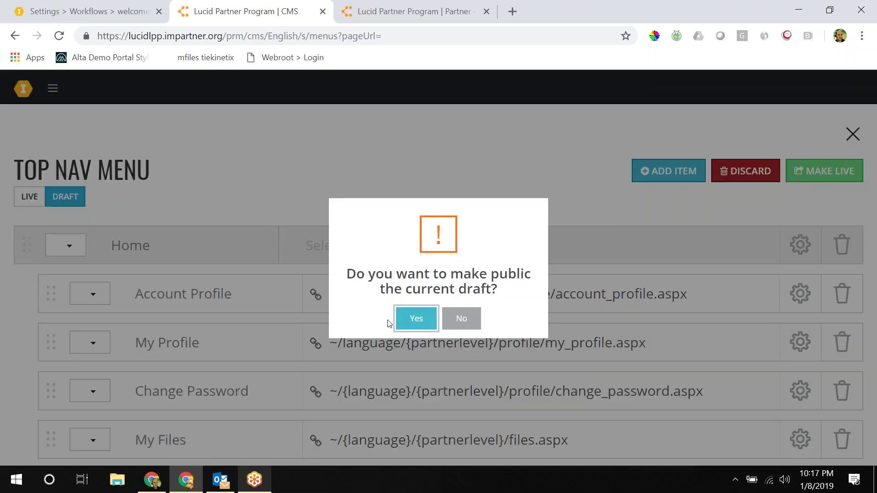
left_click(416, 318)
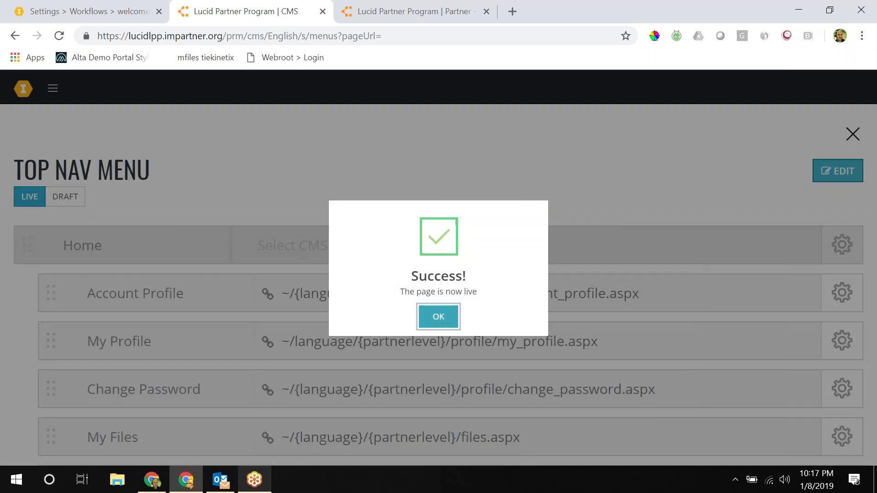
left_click(439, 319)
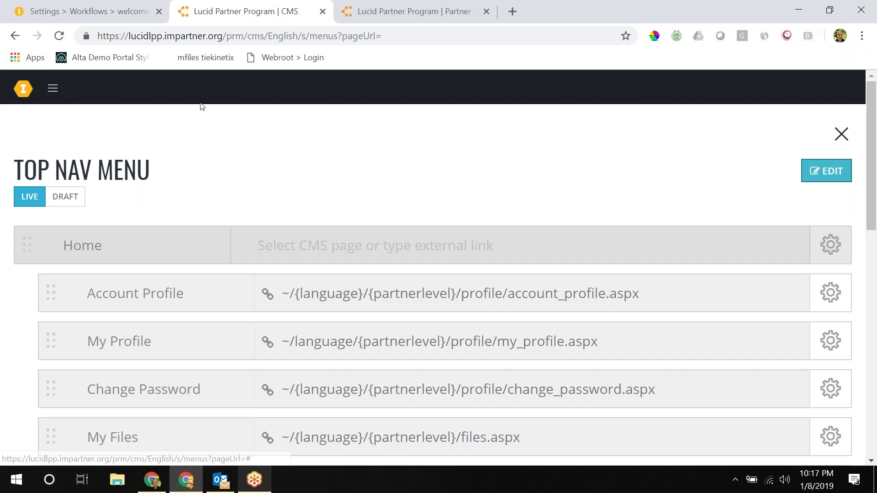
left_click(843, 134)
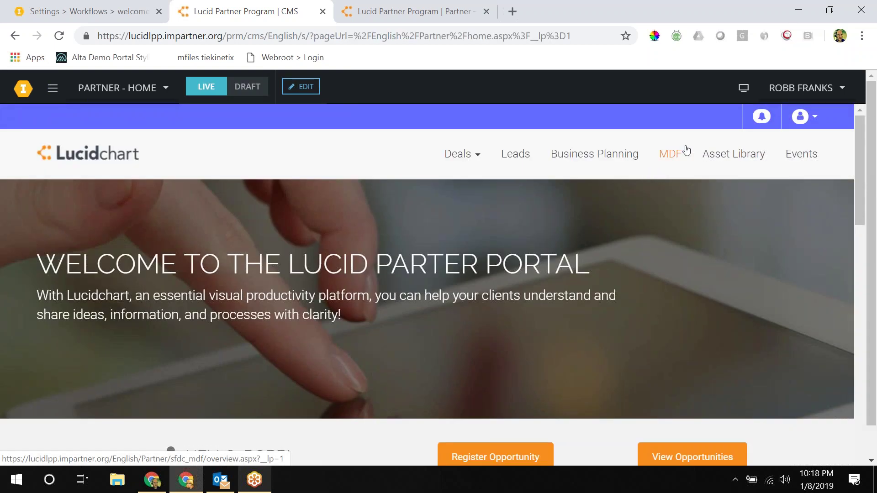
Preview the portal home page as a different partner user to check the navigation menu, and switch back to the original user
left_click(823, 92)
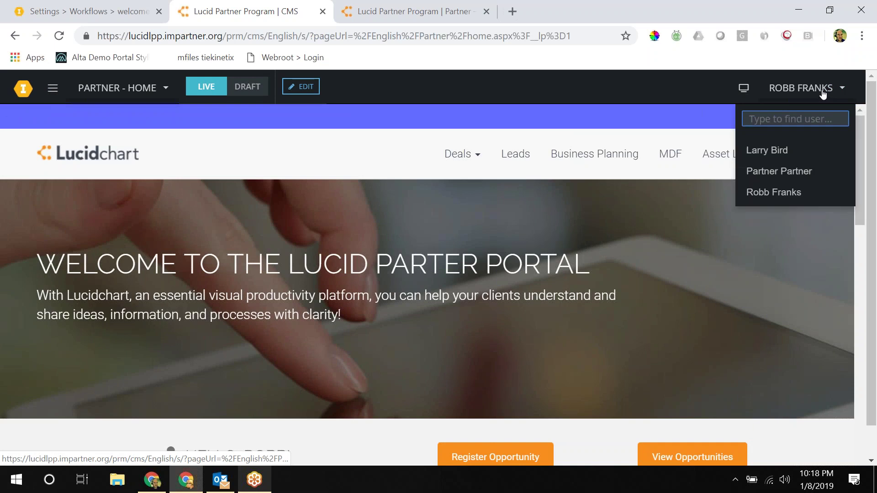
left_click(768, 153)
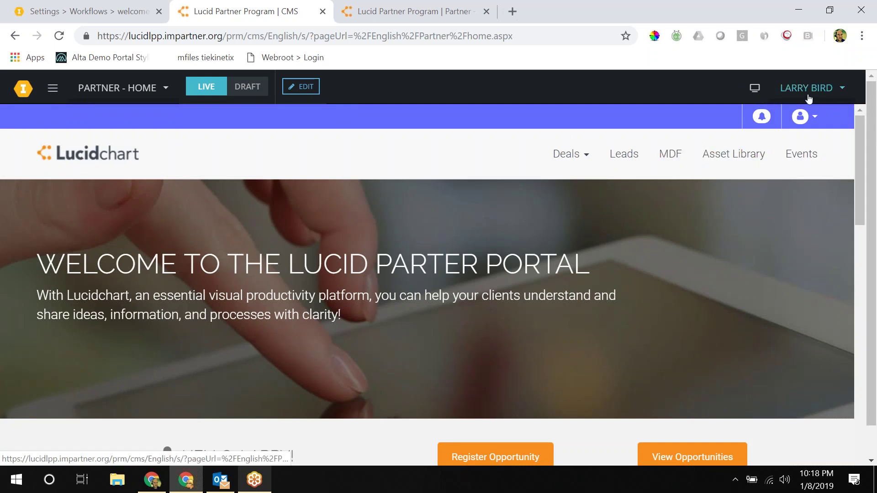
mouse_move(564, 179)
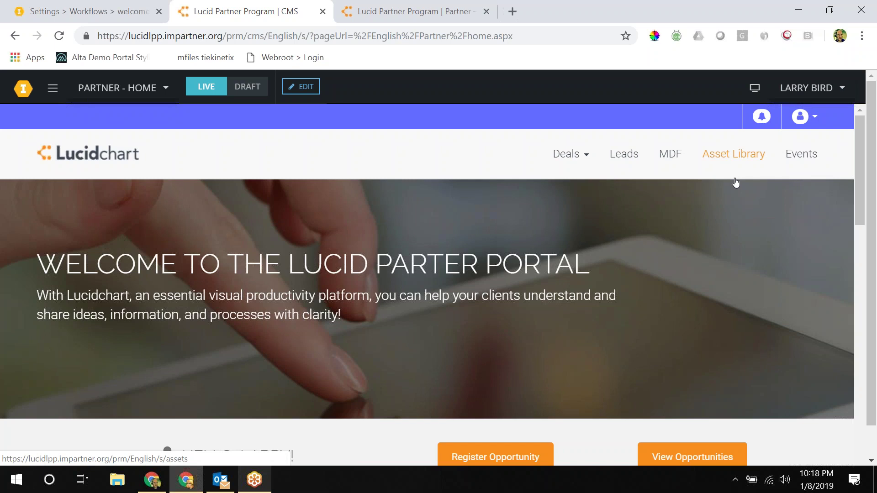
left_click(813, 87)
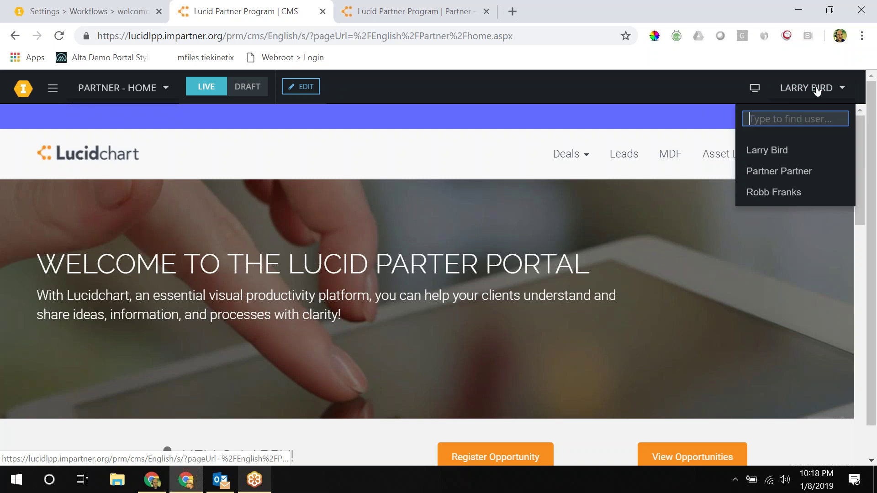
left_click(788, 192)
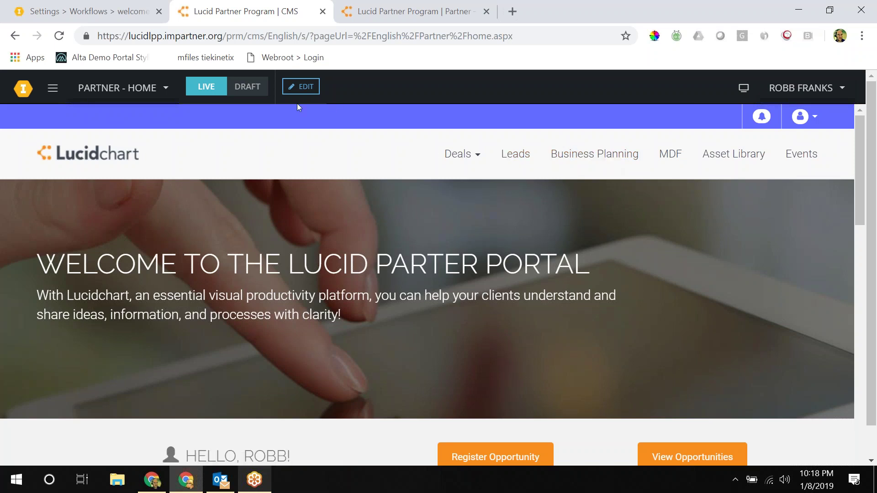
Open the portal's form module settings and choose the Deal Registration module
left_click(57, 92)
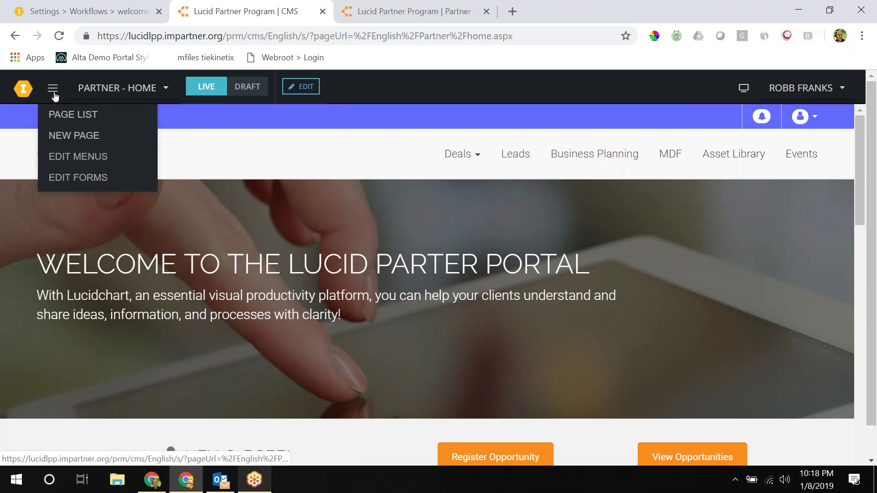
left_click(70, 178)
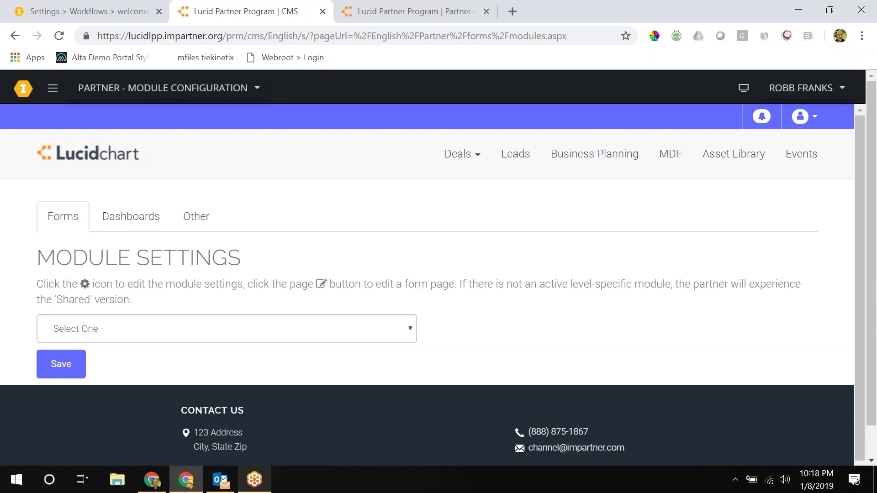
scroll(228, 256, "down", 1)
left_click(167, 309)
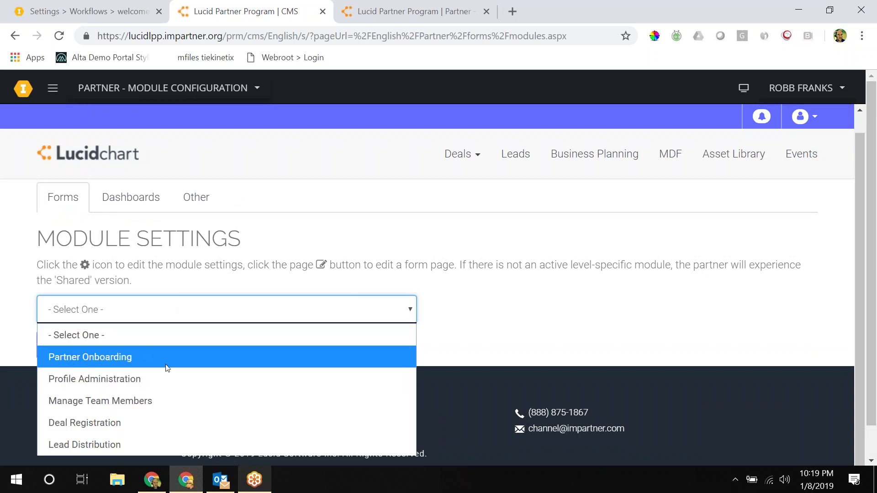
scroll(512, 342, "down", 1)
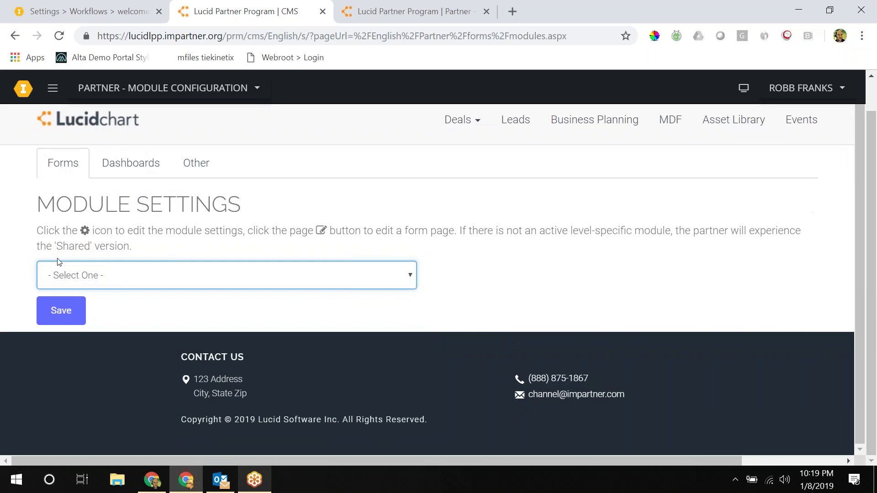
left_click(155, 281)
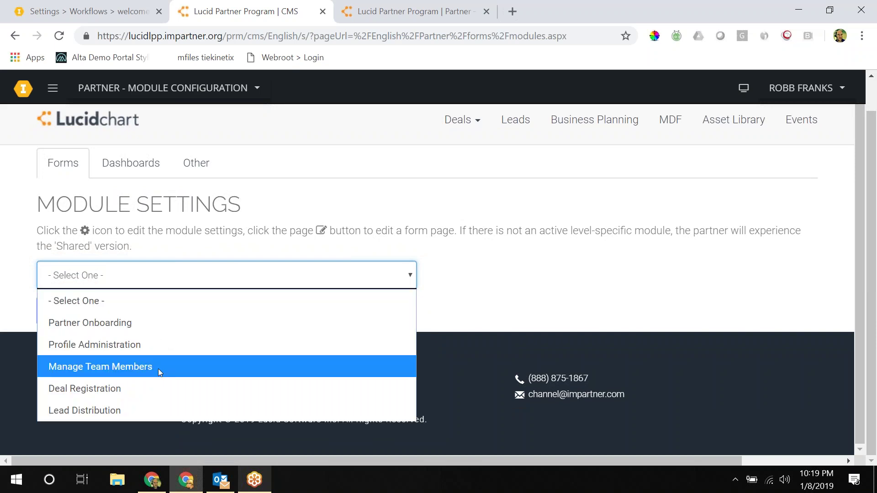
left_click(155, 389)
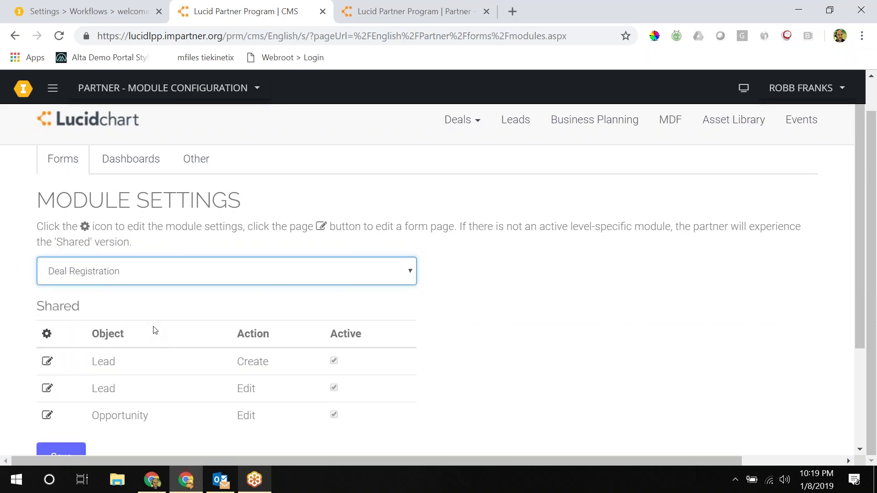
Open the shared Lead Create form for editing, leaving the module settings page without saving
scroll(152, 331, "down", 2)
left_click(47, 298)
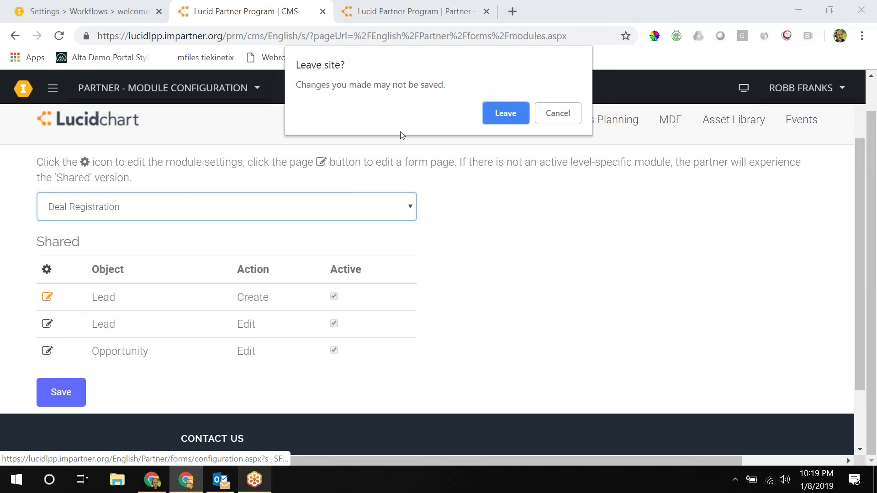
left_click(502, 113)
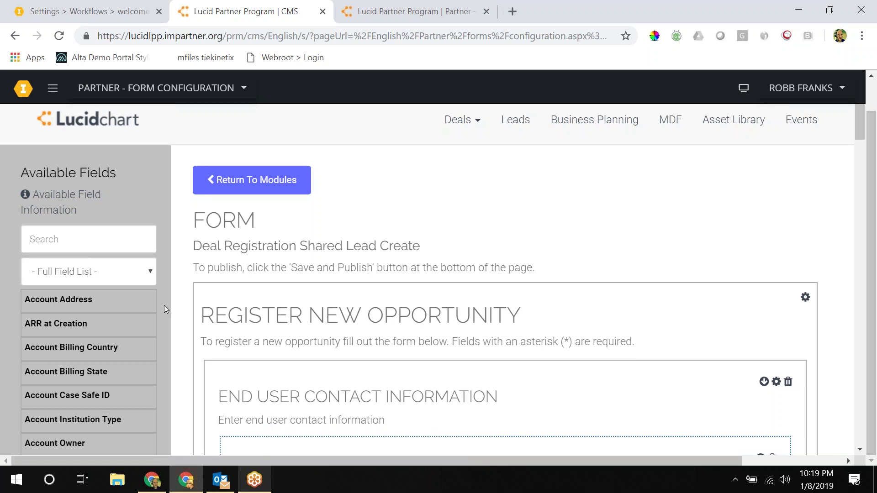
Search the available fields for "cell" and add the Cell Phone field beside Phone in the End User Contact Information section
scroll(163, 305, "down", 1)
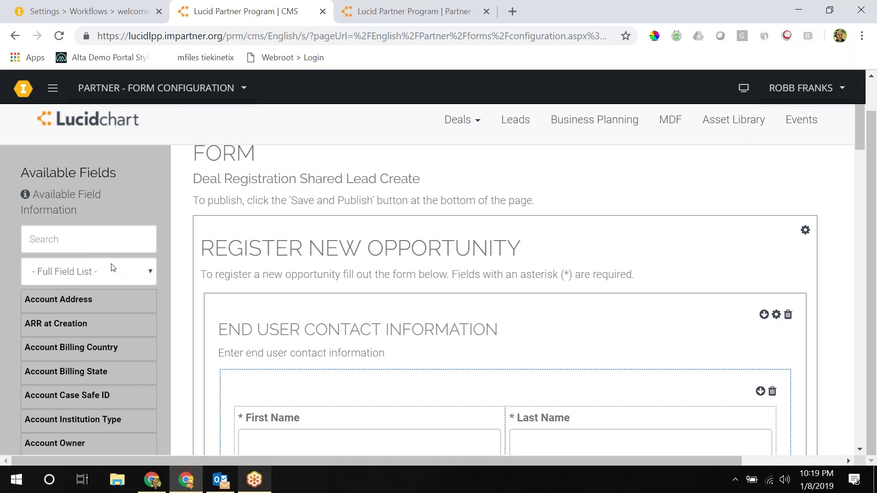
left_click(103, 239)
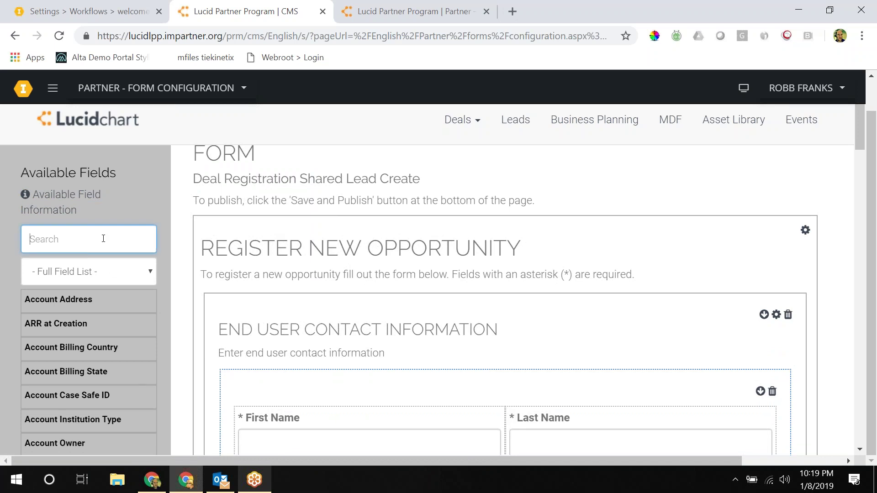
type("cekk")
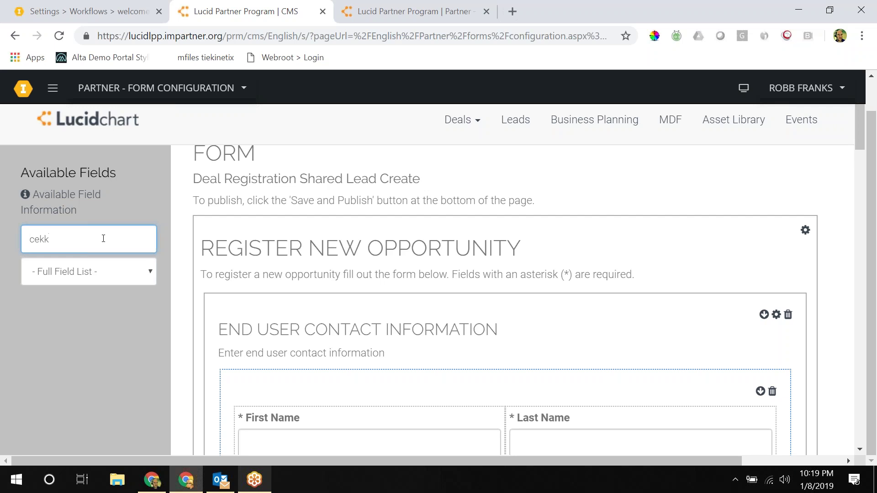
key("BackSpace")
key("BackSpace")
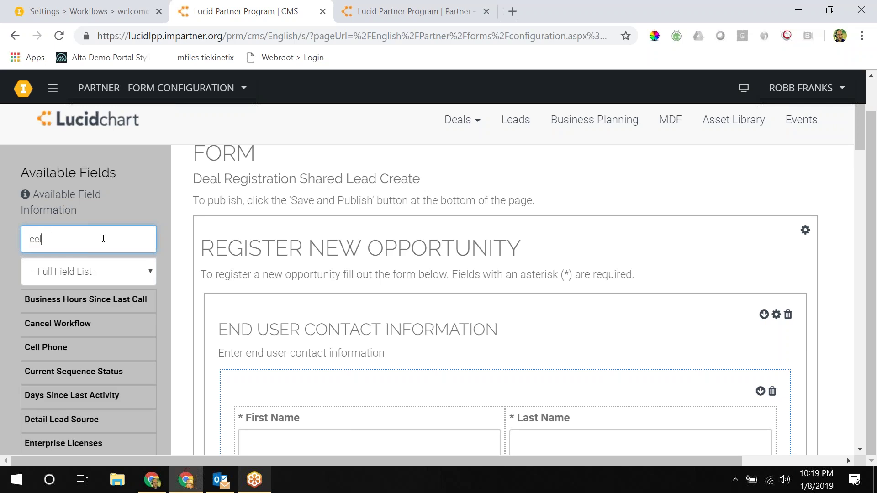
type("ll")
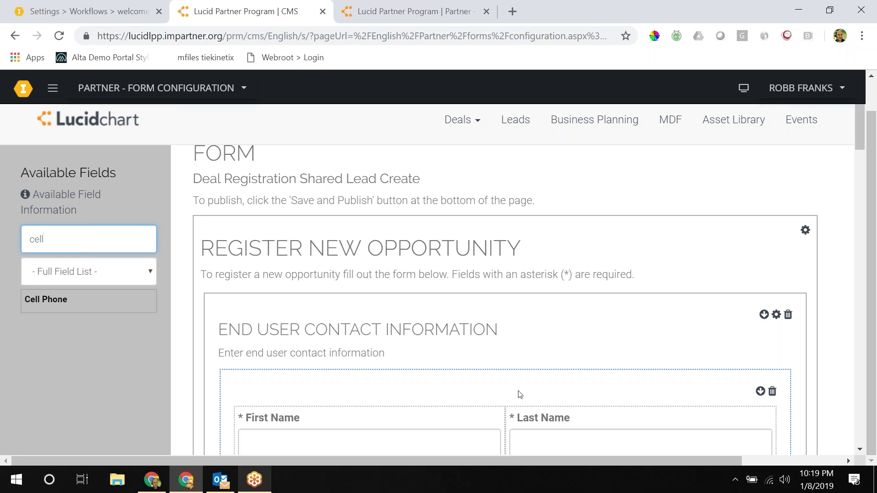
scroll(456, 310, "down", 4)
scroll(455, 309, "down", 4)
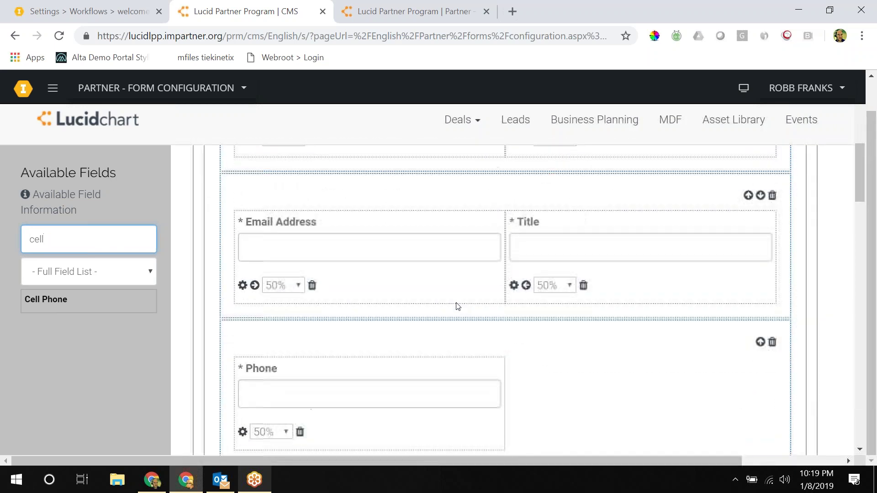
left_click_drag(40, 301, 559, 335)
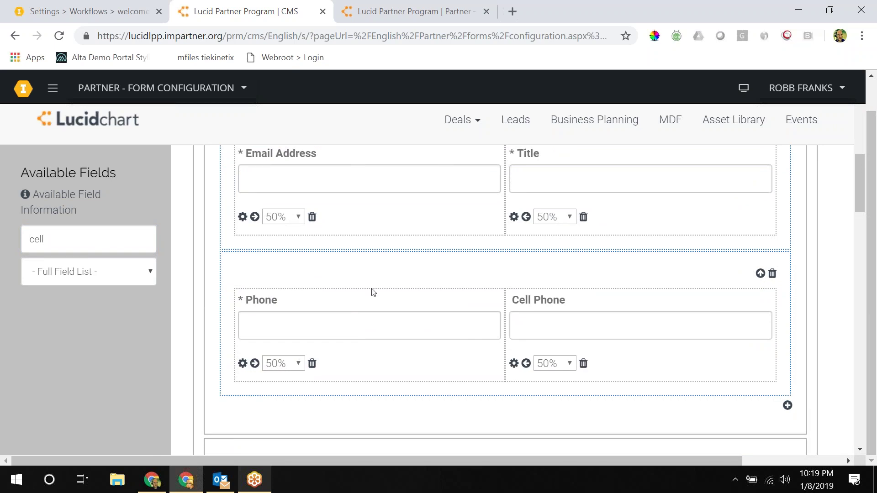
Turn on Show Conditionally in the Cell Phone field's attributes, leaving the condition field, operator and value unset
scroll(358, 283, "down", 3)
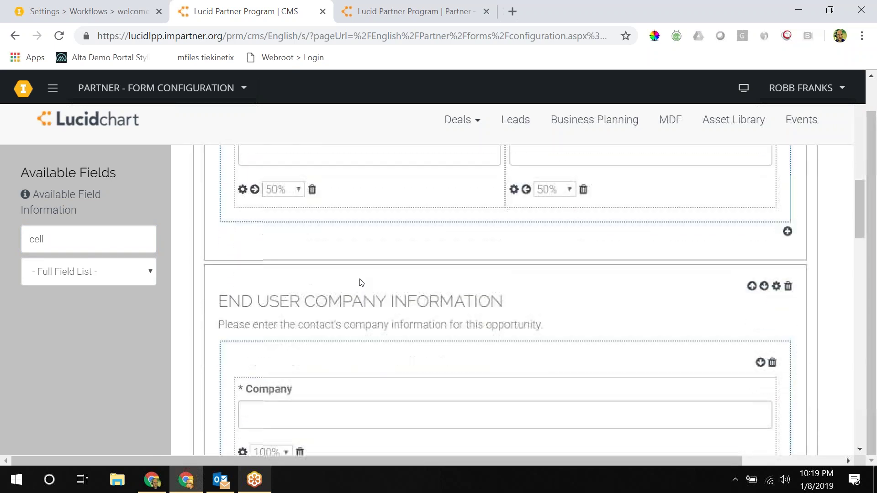
scroll(361, 283, "up", 3)
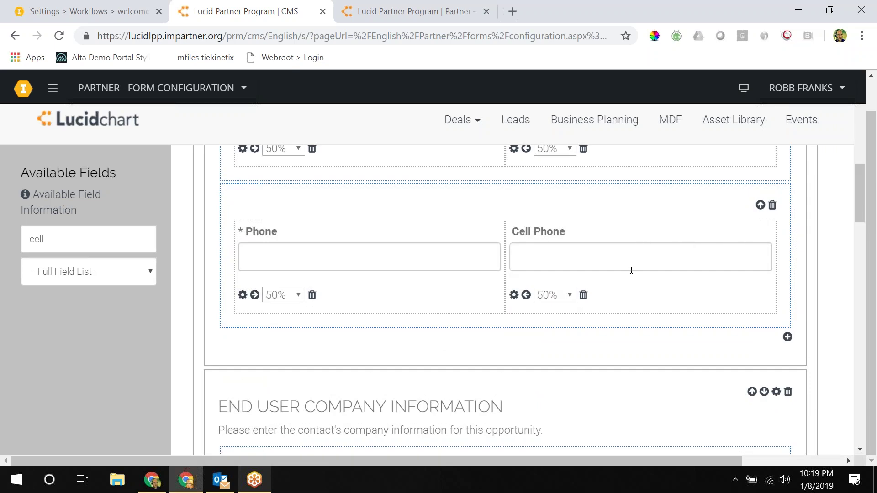
left_click(516, 295)
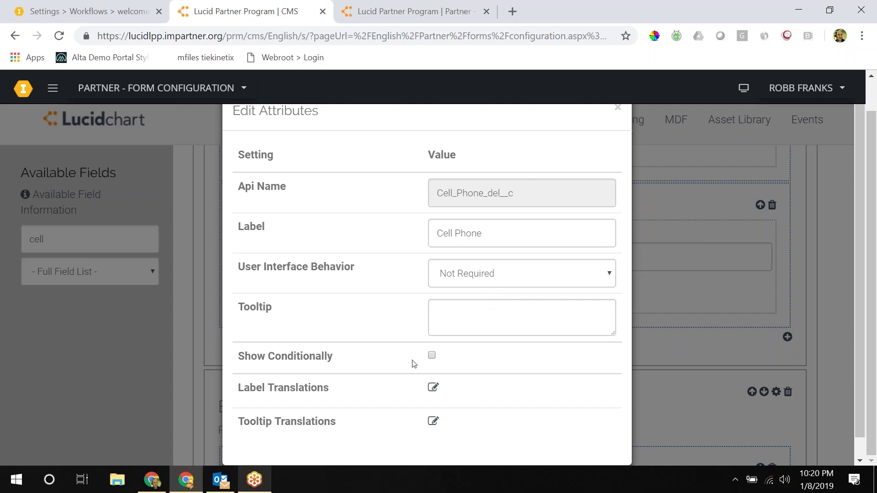
left_click(432, 355)
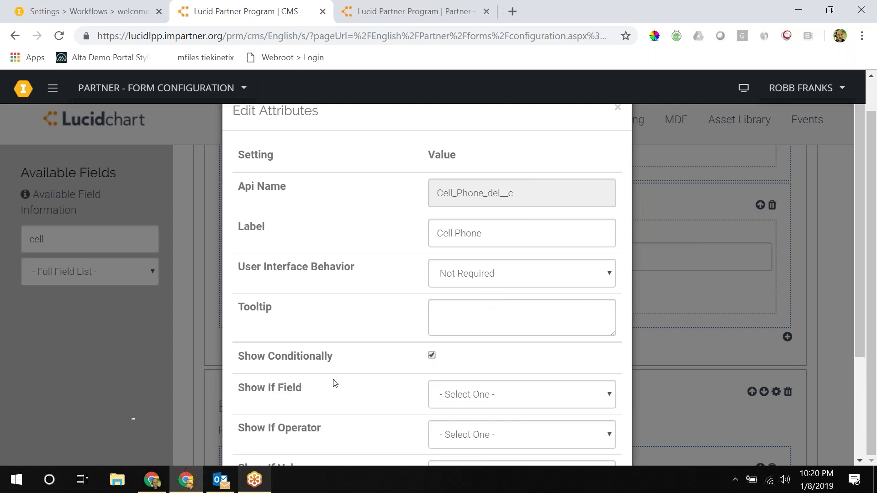
scroll(294, 380, "down", 2)
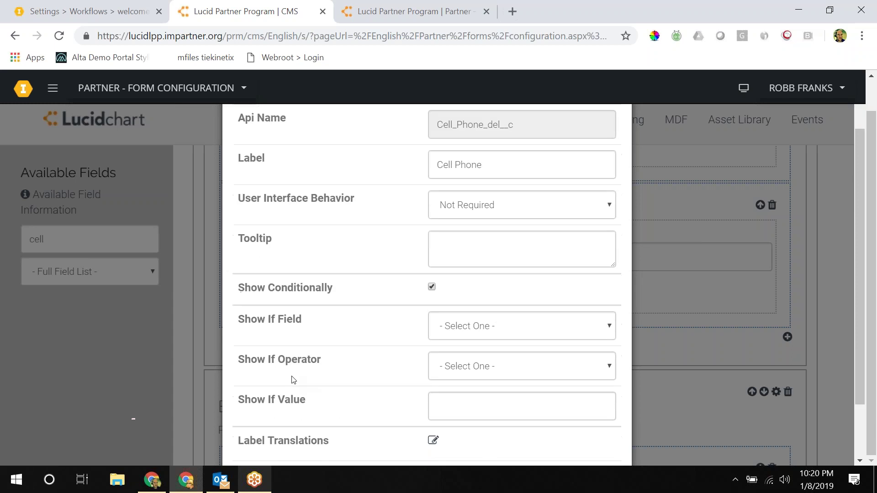
scroll(294, 380, "up", 2)
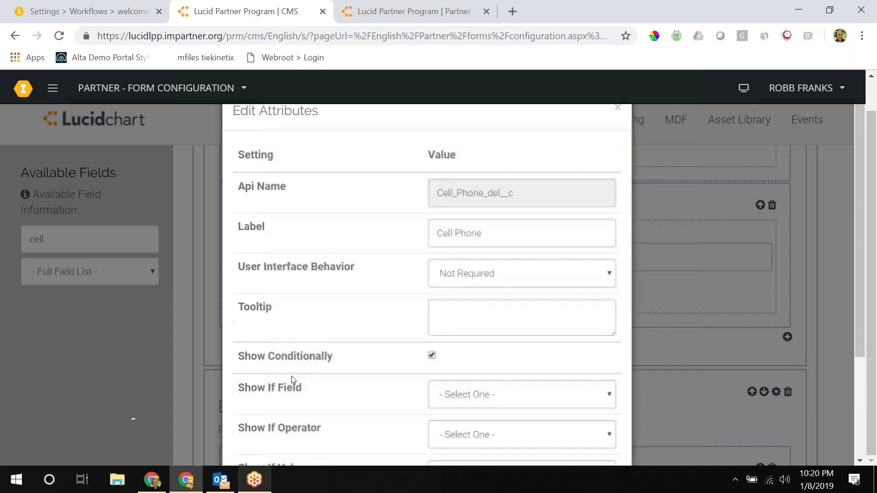
left_click(619, 110)
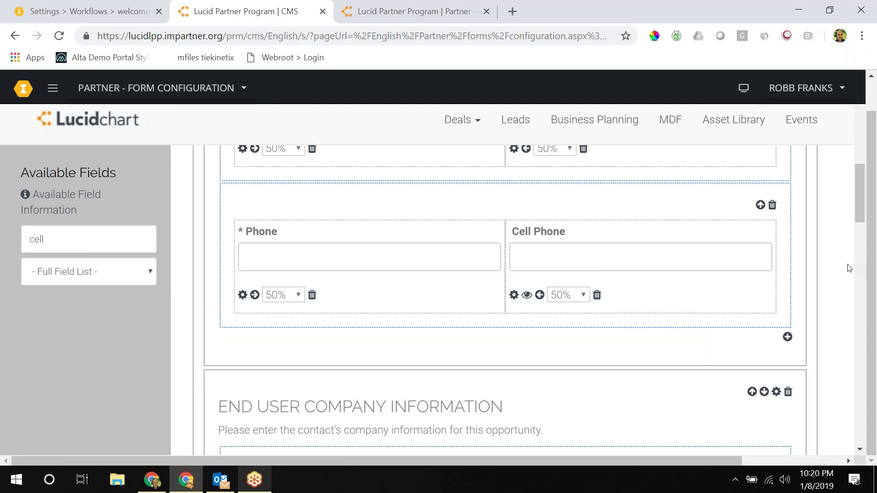
Save and publish the edited Lead Create form and dismiss the confirmation
scroll(849, 273, "down", 12)
scroll(846, 280, "down", 10)
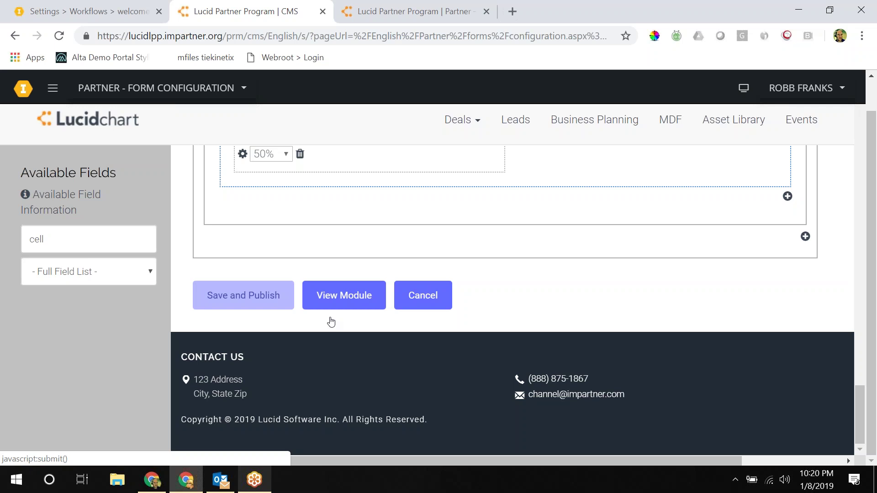
left_click(347, 293)
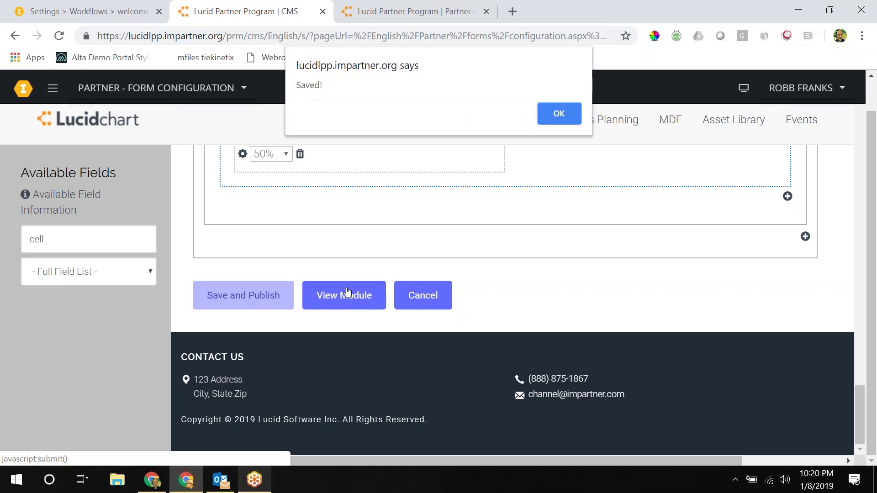
left_click(558, 118)
Log out of the partner portal, log back in with the saved credentials, and open the notification list
left_click(393, 12)
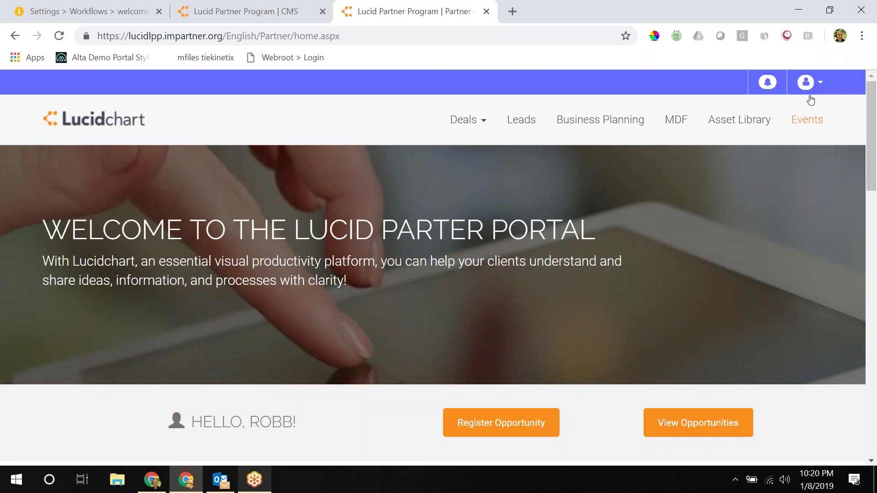
left_click(806, 82)
left_click(746, 167)
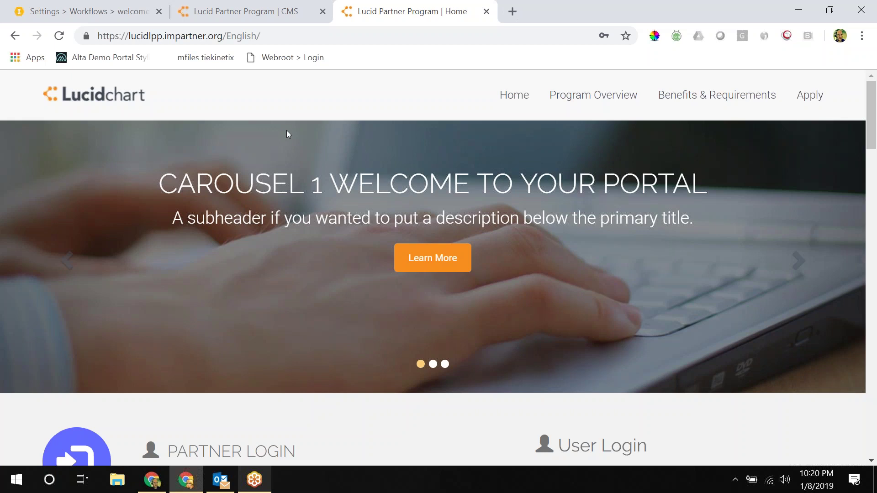
scroll(288, 132, "down", 4)
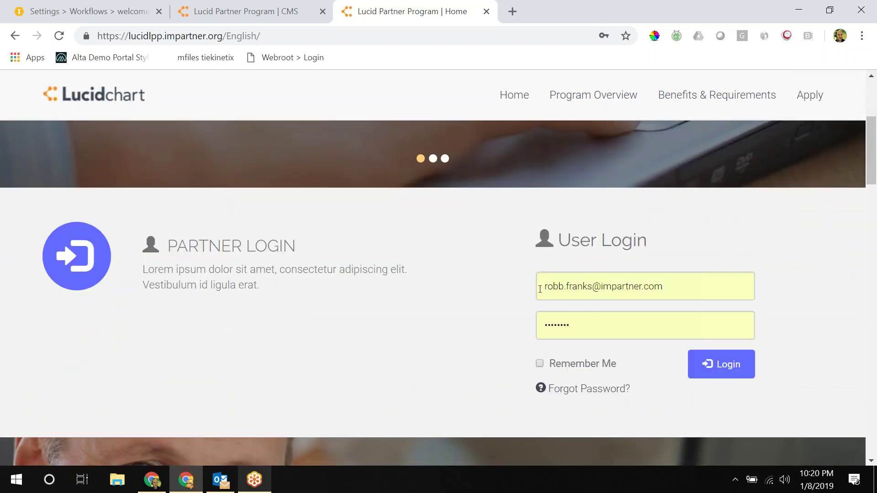
left_click(727, 365)
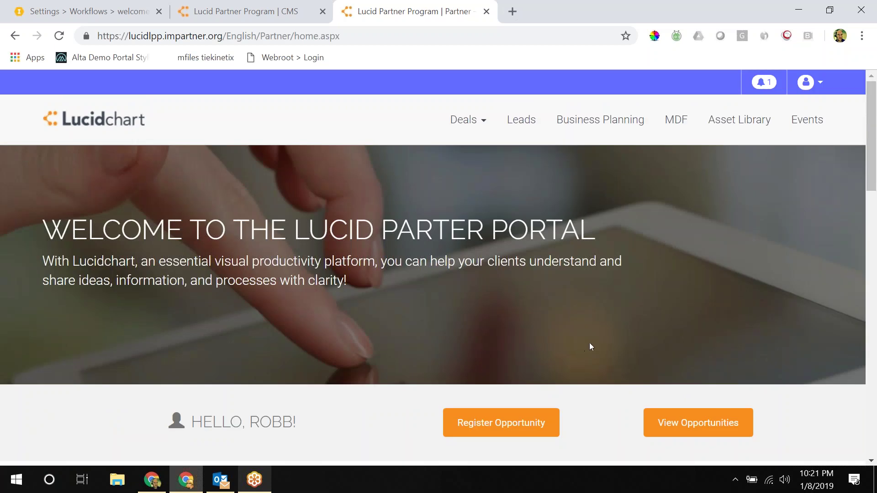
left_click(767, 86)
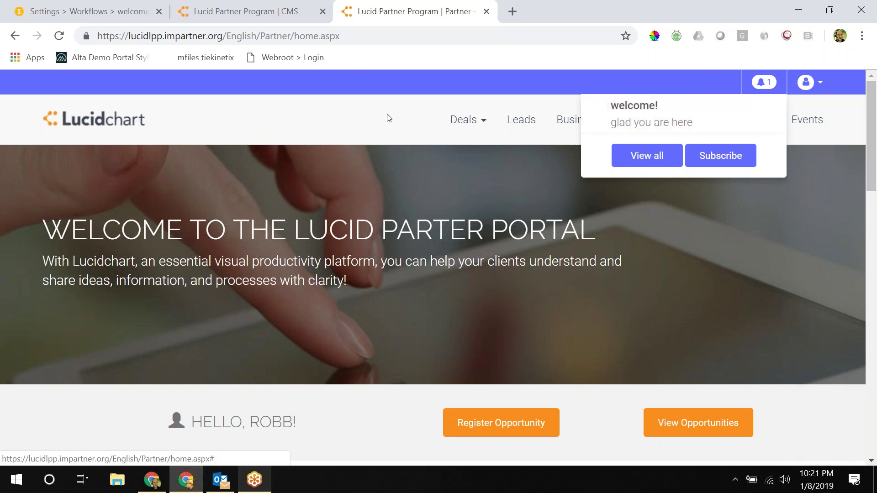
Open the Register Deal form in the partner portal and check the Cell Phone field beside Phone
mouse_move(471, 143)
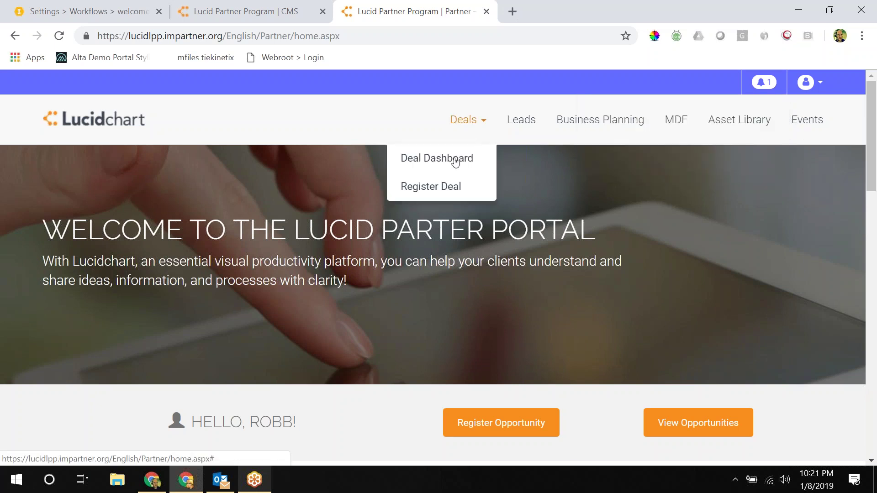
left_click(437, 187)
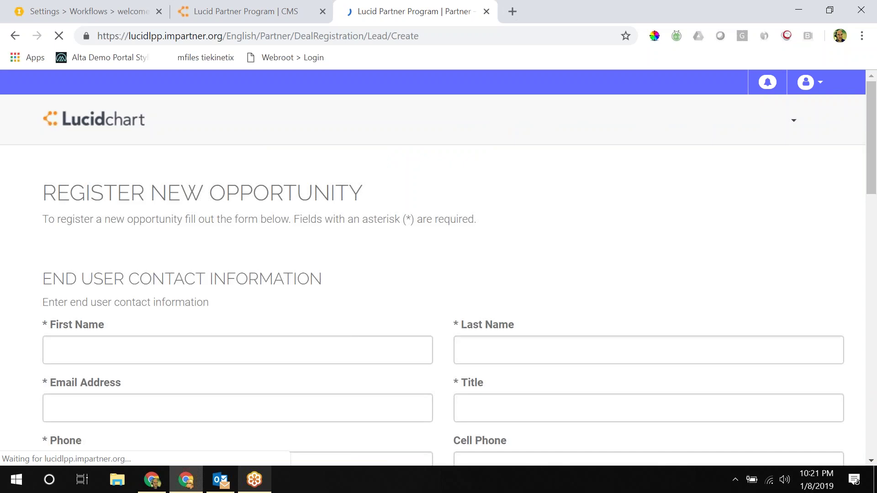
scroll(415, 239, "down", 3)
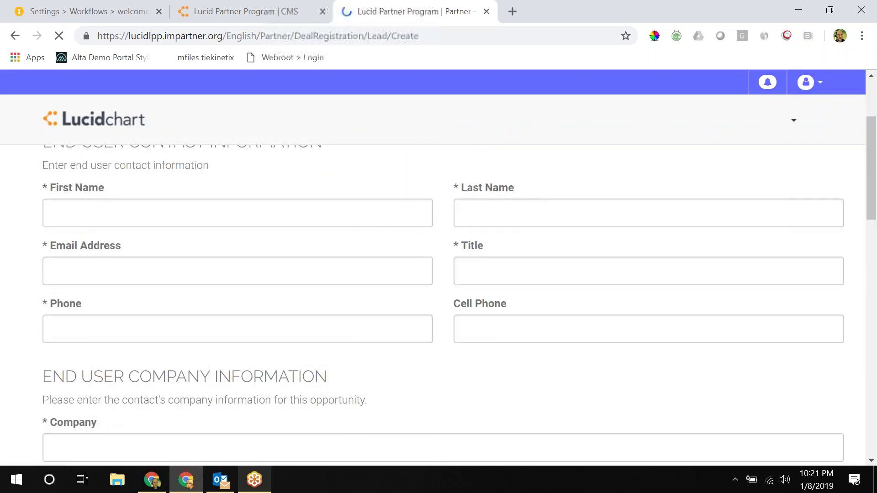
left_click(474, 329)
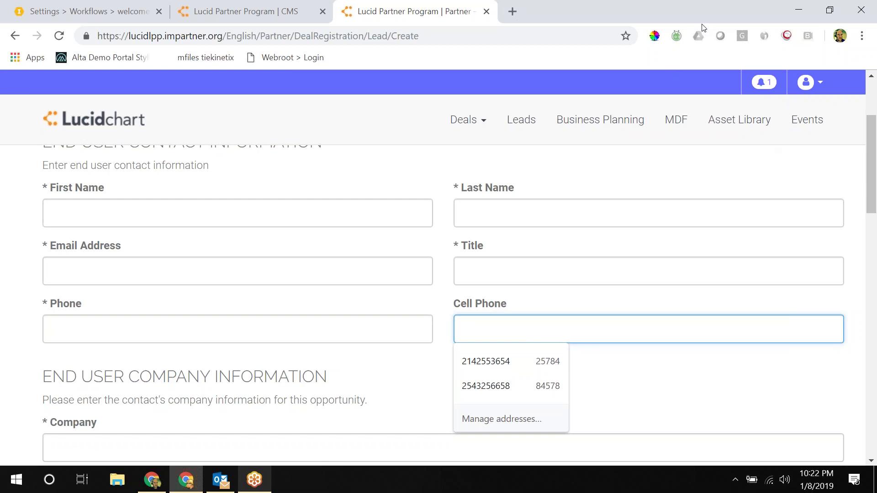
left_click(859, 15)
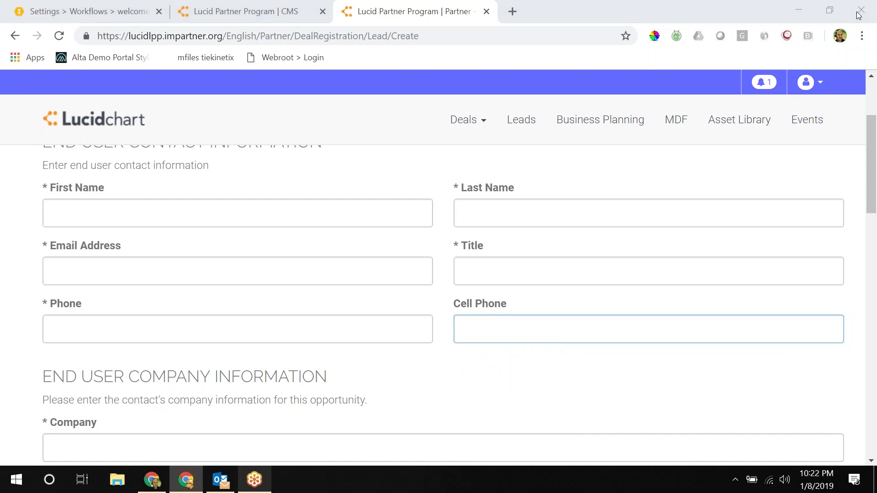